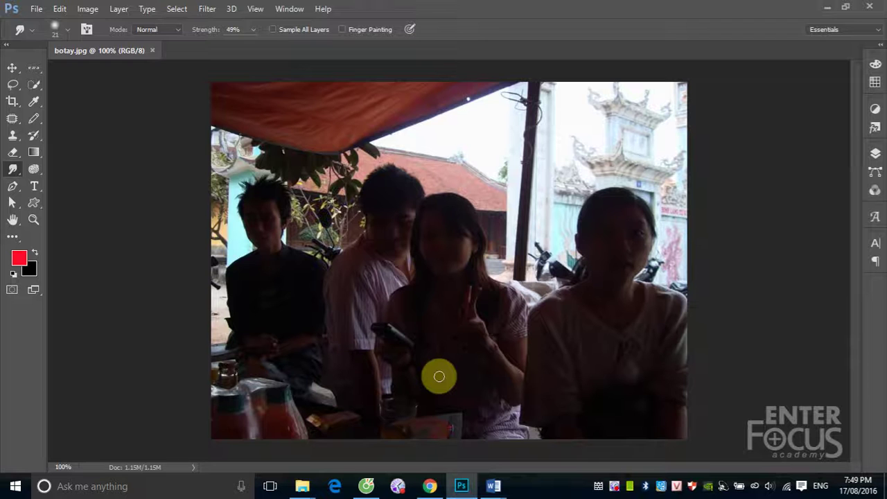
# - Open the Dodge/Burn/Sponge tool group with Sponge active in Desaturate mode at 100% flow
pyautogui.click(33, 169)
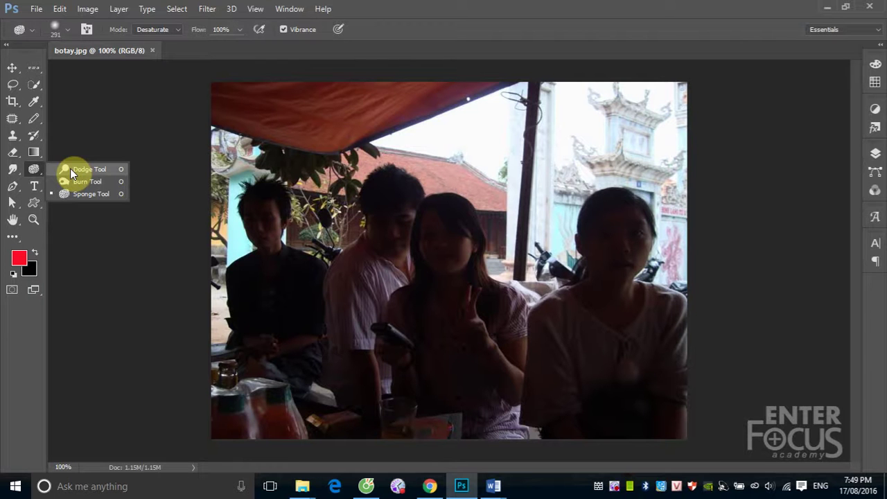
# - Switch to the Dodge tool at 47% exposure and lighten the woman's face and neck
pyautogui.click(85, 168)
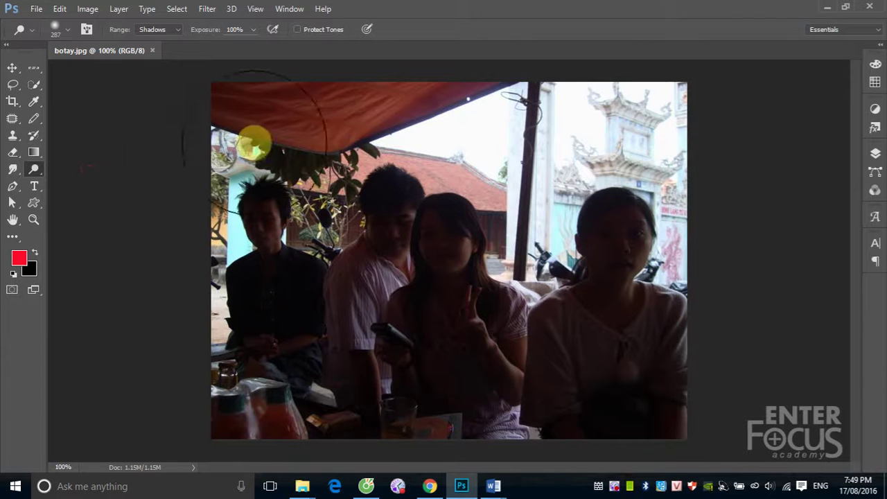
pyautogui.click(251, 29)
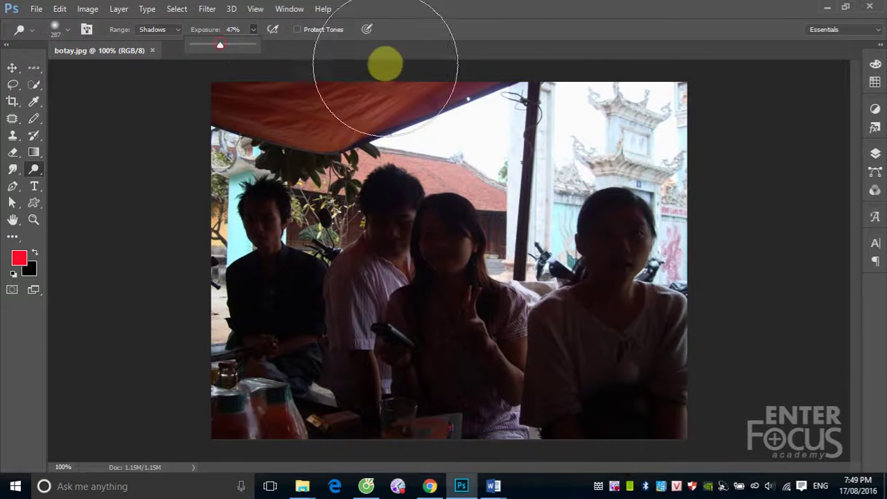
pyautogui.moveTo(615, 254)
pyautogui.mouseDown()
pyautogui.moveTo(626, 245)
pyautogui.moveTo(612, 267)
pyautogui.mouseUp()
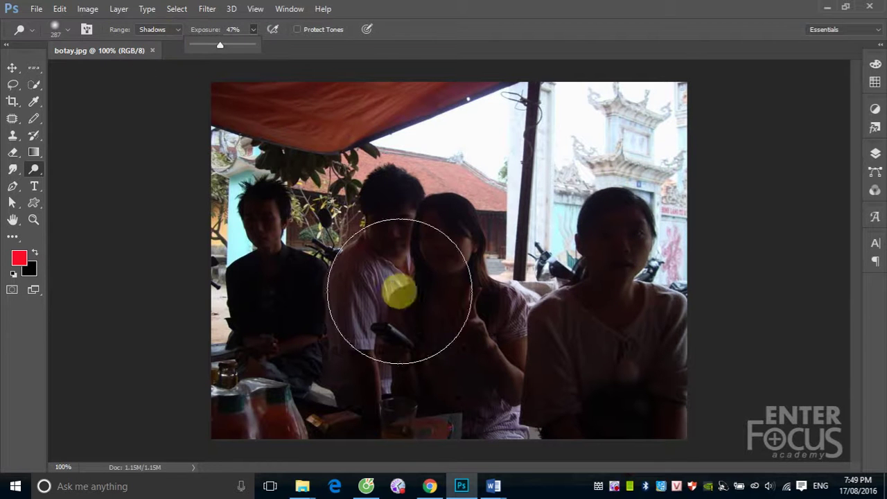
# - Resize the dodge brush to 103 px at 66% hardness while lightening the face
pyautogui.moveTo(584, 282)
pyautogui.mouseDown()
pyautogui.moveTo(537, 300)
pyautogui.moveTo(535, 292)
pyautogui.mouseUp()
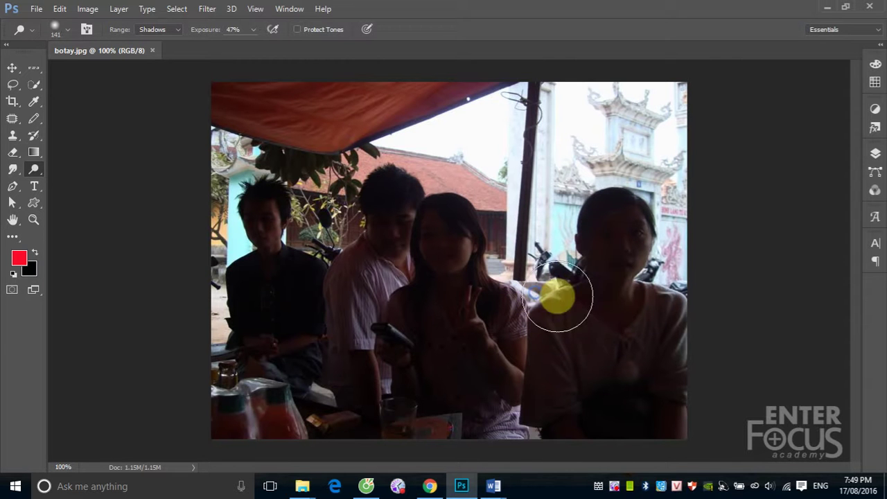
pyautogui.moveTo(607, 302); pyautogui.dragTo(608, 281)
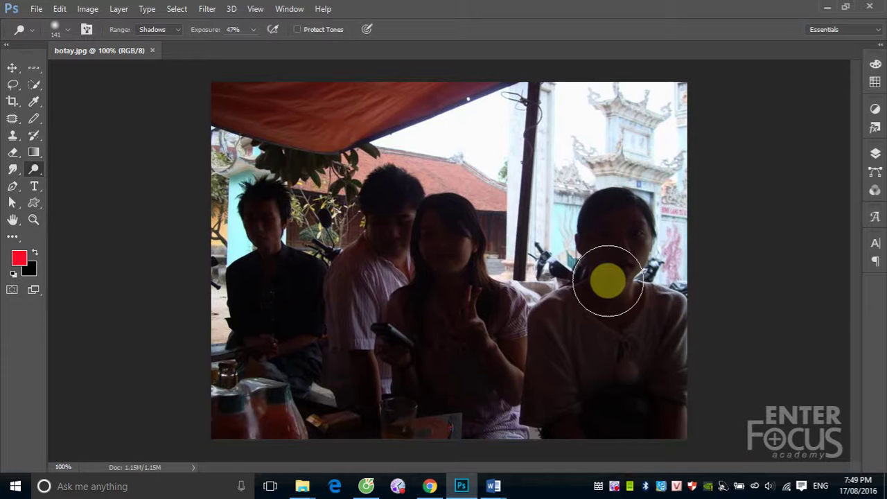
pyautogui.moveTo(608, 281); pyautogui.dragTo(608, 258)
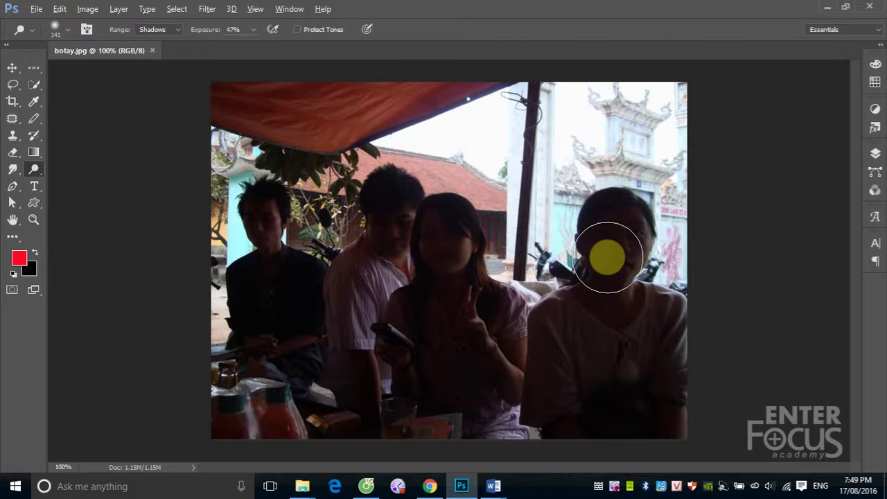
pyautogui.moveTo(607, 257)
pyautogui.mouseDown()
pyautogui.moveTo(552, 232)
pyautogui.moveTo(663, 251)
pyautogui.moveTo(583, 254)
pyautogui.moveTo(596, 198)
pyautogui.mouseUp()
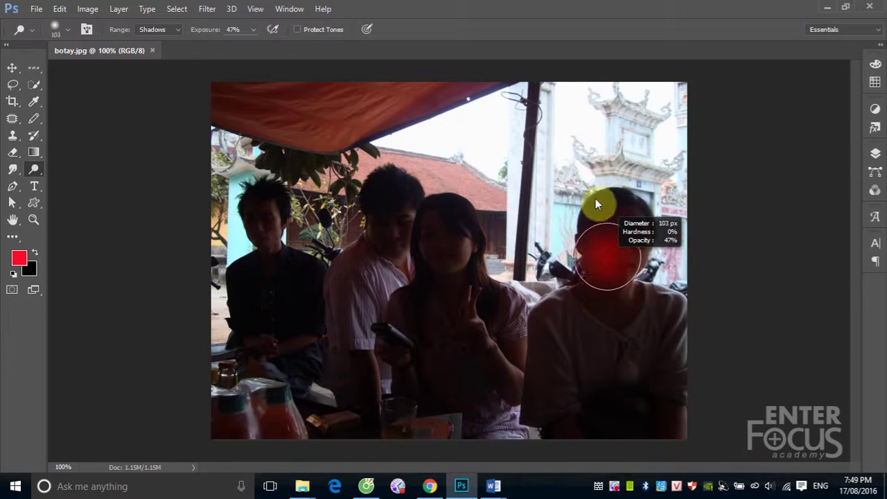
pyautogui.moveTo(606, 159)
pyautogui.mouseDown()
pyautogui.moveTo(608, 147)
pyautogui.moveTo(602, 267)
pyautogui.mouseUp()
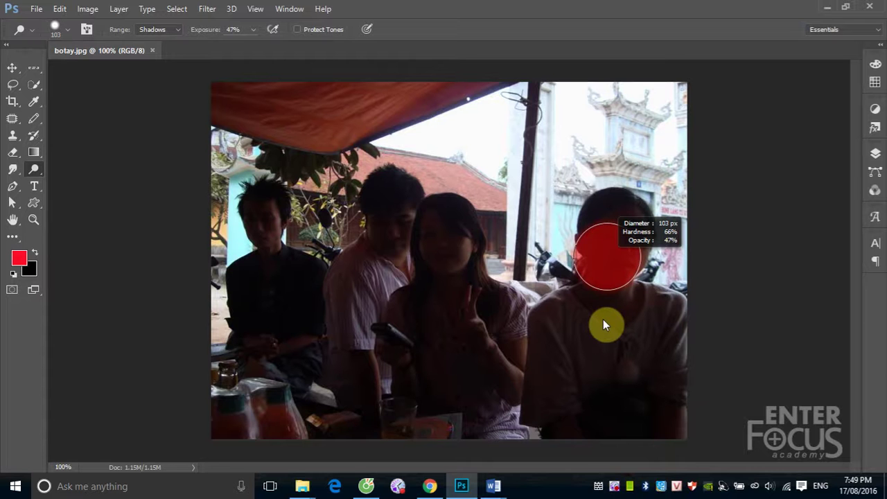
pyautogui.moveTo(603, 319); pyautogui.dragTo(603, 318)
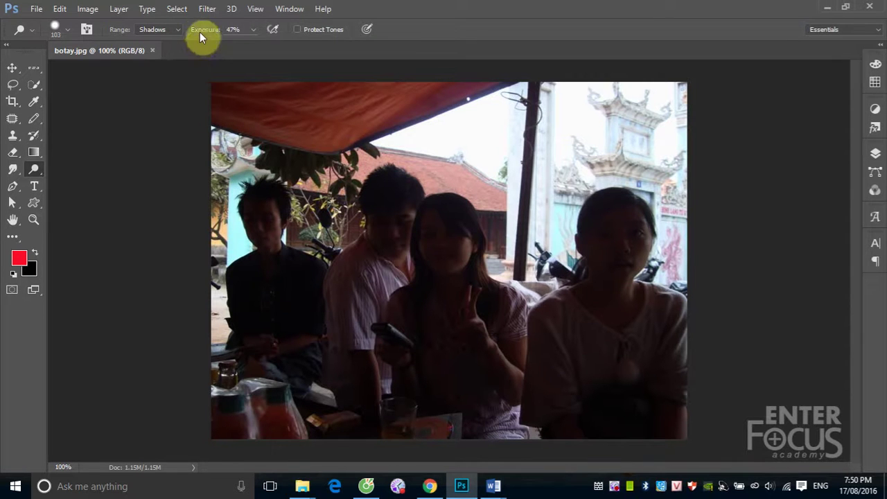
# - Raise Dodge exposure to 100% and test it on the pillar area and awning corner
pyautogui.click(253, 29)
pyautogui.moveTo(254, 45); pyautogui.dragTo(293, 46)
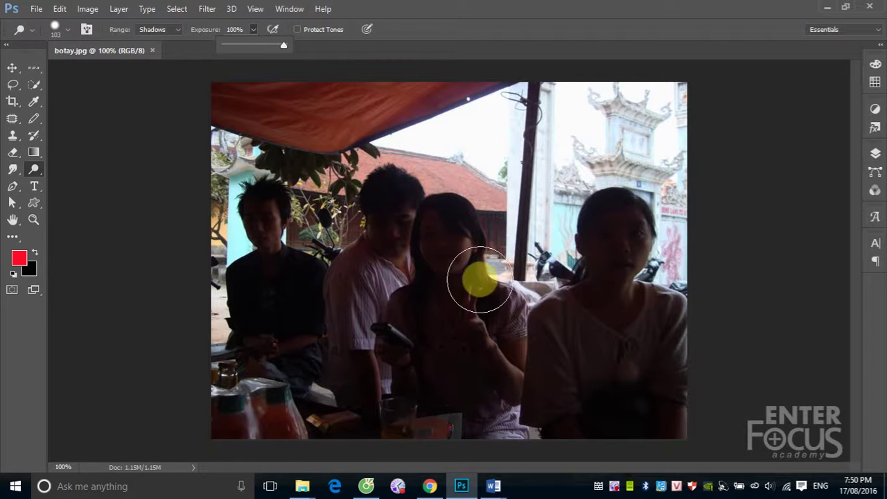
pyautogui.moveTo(550, 143)
pyautogui.mouseDown()
pyautogui.moveTo(492, 142)
pyautogui.moveTo(374, 214)
pyautogui.moveTo(439, 222)
pyautogui.moveTo(545, 254)
pyautogui.mouseUp()
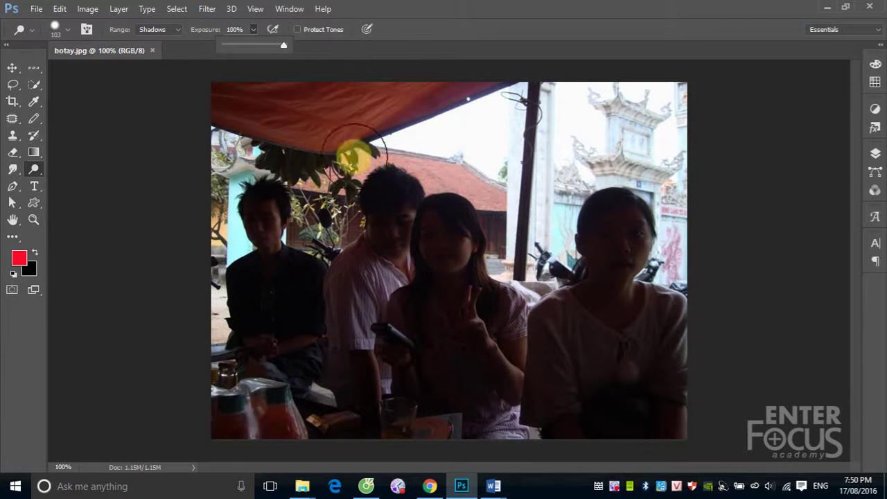
pyautogui.click(415, 15)
pyautogui.moveTo(304, 65)
pyautogui.mouseDown()
pyautogui.moveTo(238, 119)
pyautogui.moveTo(236, 108)
pyautogui.mouseUp()
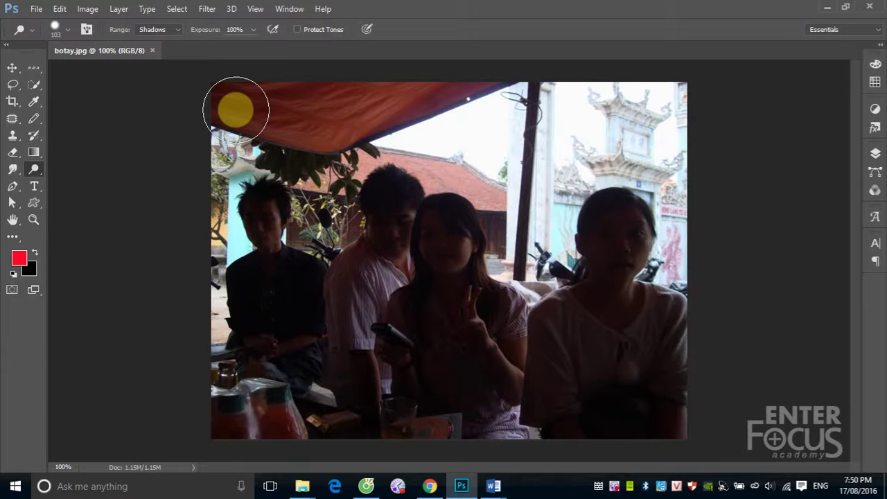
pyautogui.click(178, 28)
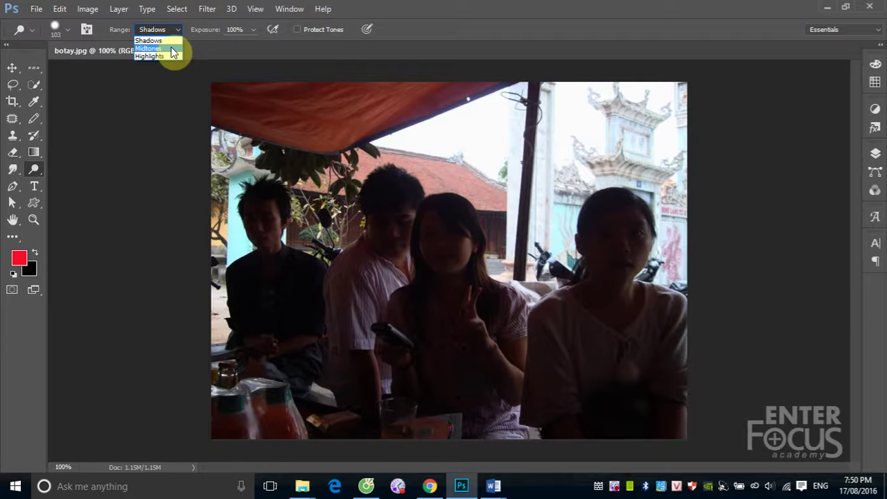
# - Switch the Dodge range to Midtones, then reopen the Range list
pyautogui.click(171, 49)
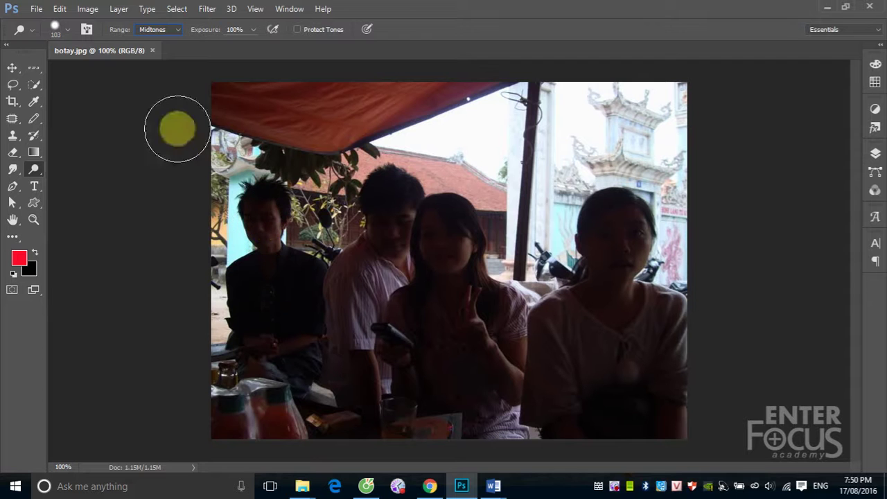
pyautogui.click(177, 29)
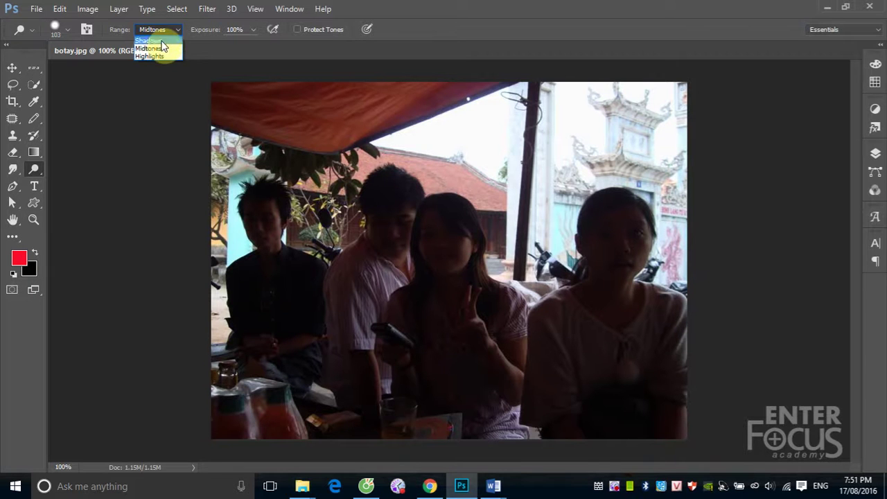
# - Set the range back to Shadows and dodge the right-hand girl's face nearly white
pyautogui.click(149, 40)
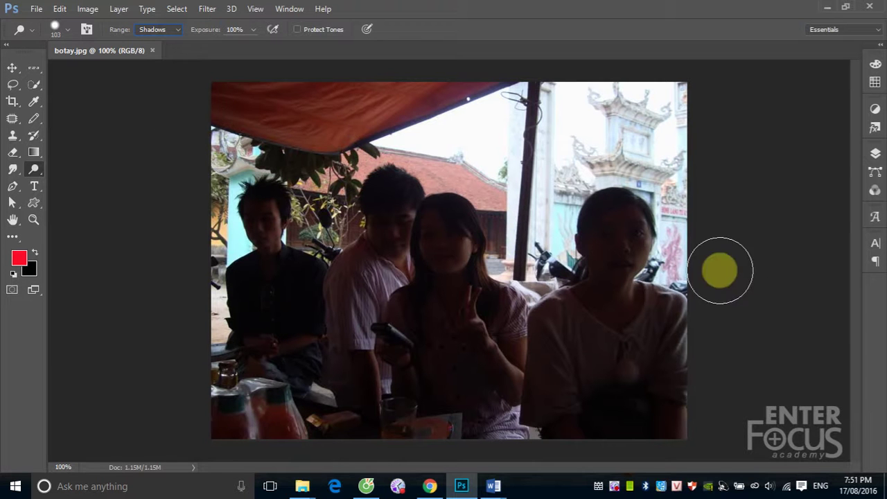
pyautogui.moveTo(613, 232)
pyautogui.mouseDown()
pyautogui.moveTo(616, 284)
pyautogui.moveTo(616, 224)
pyautogui.moveTo(603, 257)
pyautogui.moveTo(615, 218)
pyautogui.moveTo(627, 263)
pyautogui.mouseUp()
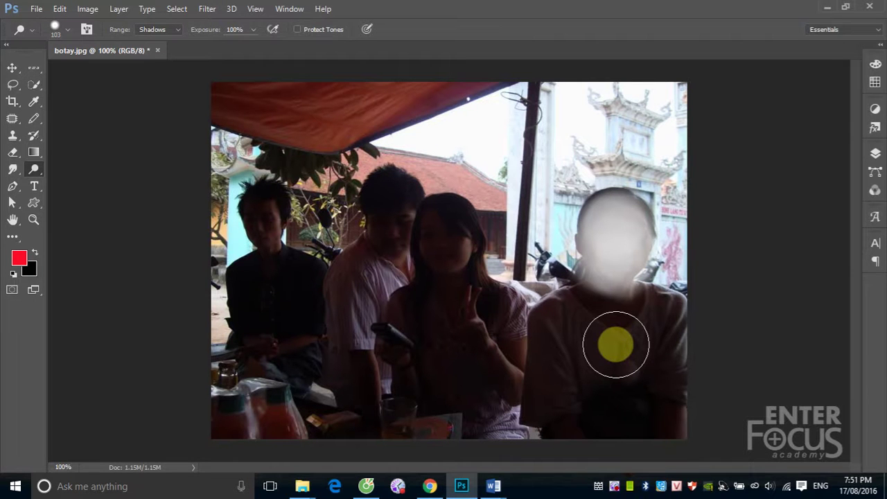
# - Smear the whitened face downward with the Smudge tool at 49% strength
pyautogui.click(14, 172)
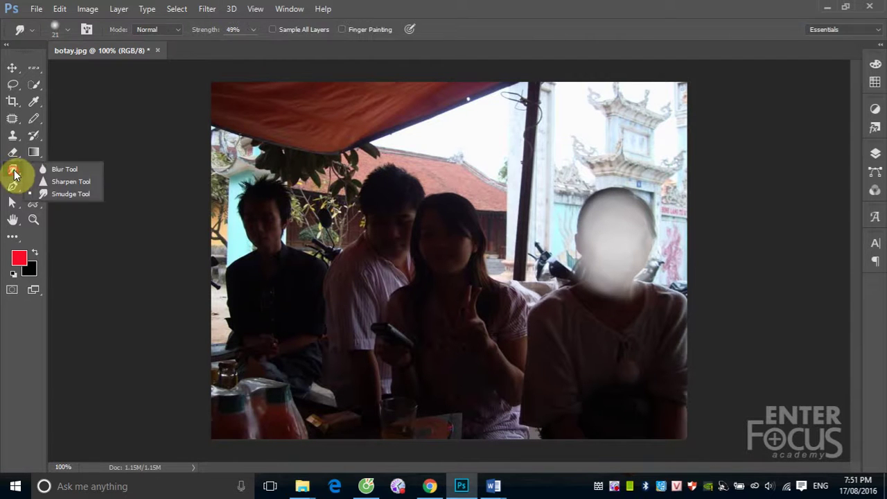
pyautogui.moveTo(14, 173); pyautogui.dragTo(84, 185)
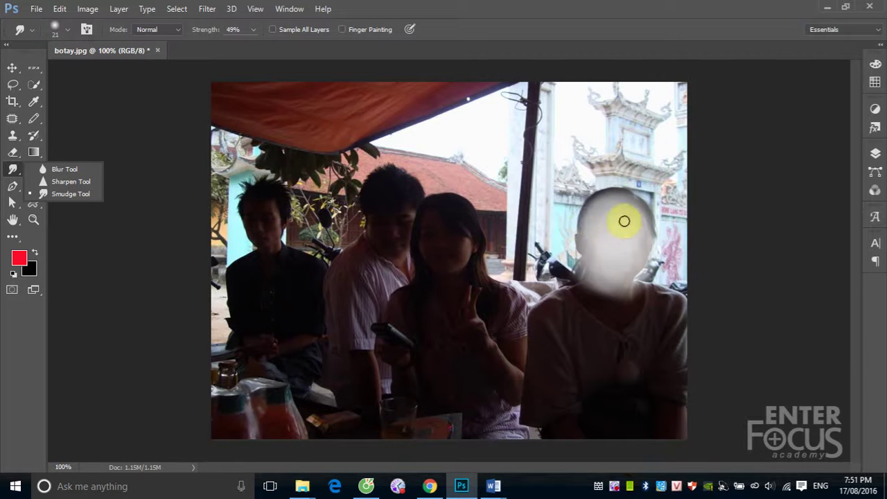
pyautogui.moveTo(624, 221); pyautogui.dragTo(610, 267)
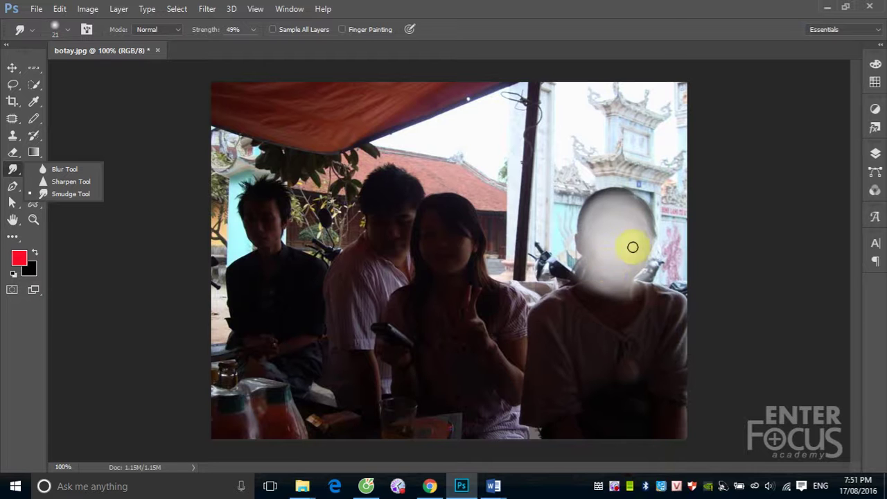
pyautogui.moveTo(609, 267); pyautogui.dragTo(610, 242)
pyautogui.click(646, 12)
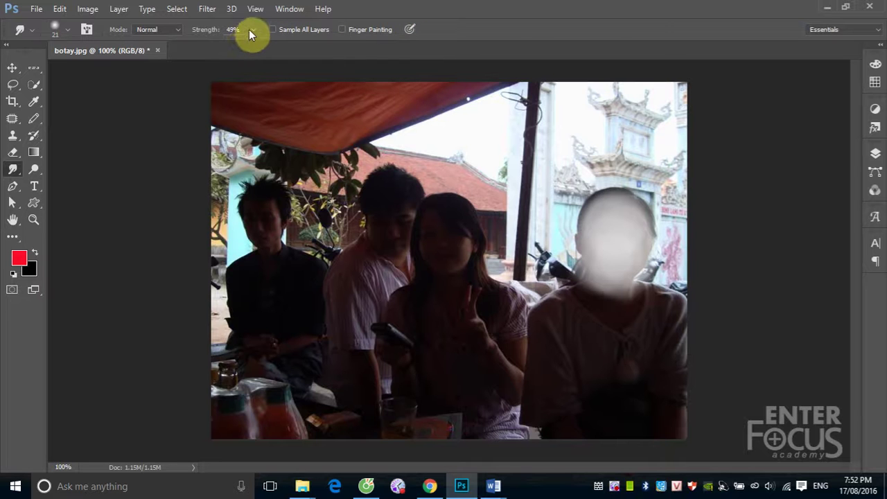
# - Return to the Dodge tool with Protect Tones on and brighten the right woman's face and shirt
pyautogui.click(34, 169)
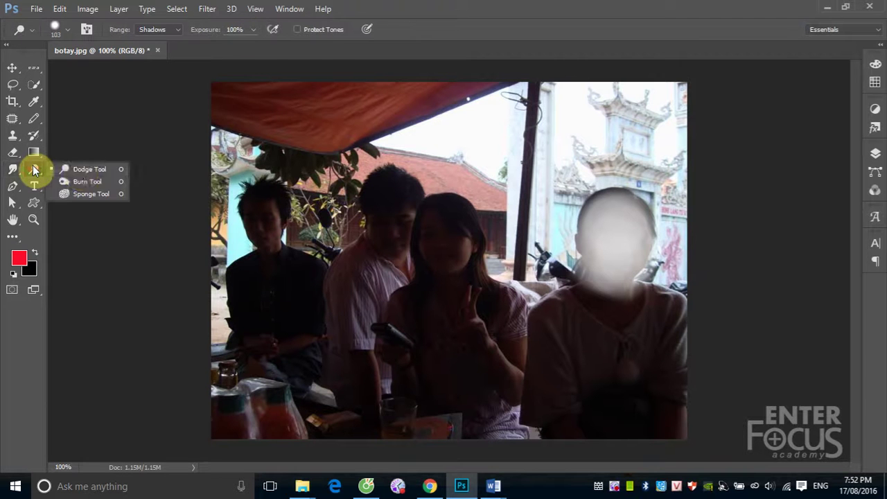
pyautogui.click(79, 170)
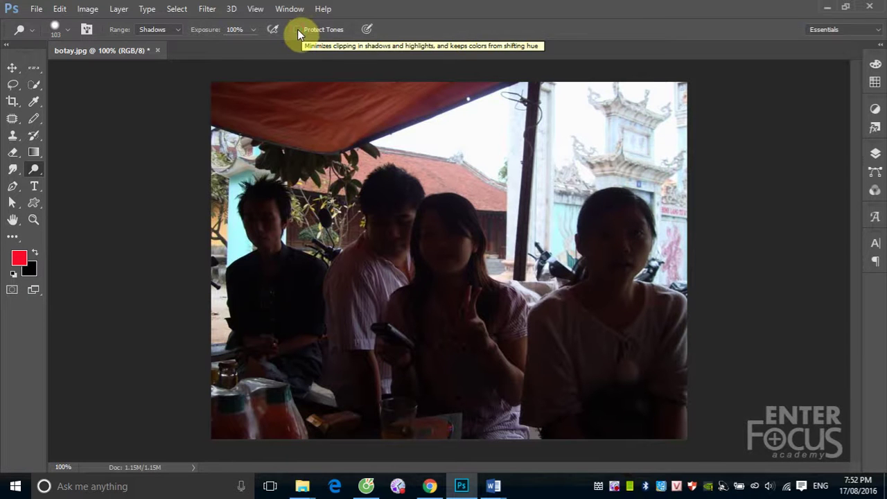
pyautogui.click(298, 29)
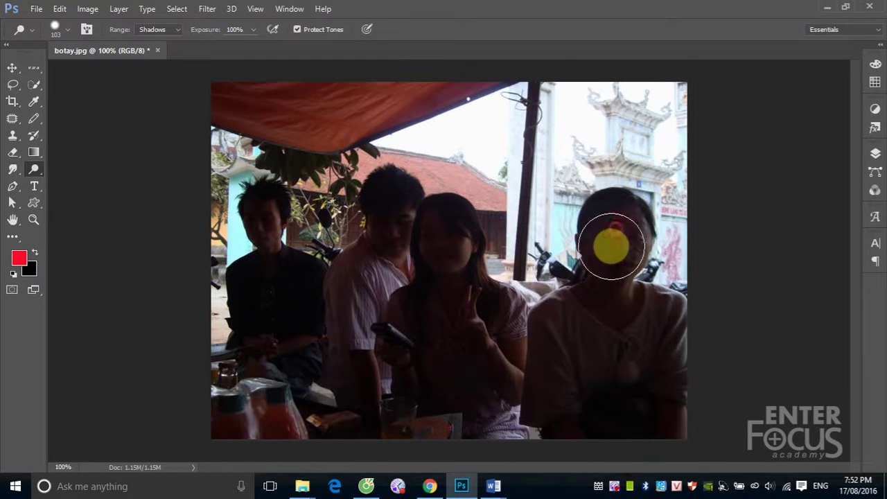
pyautogui.moveTo(611, 246); pyautogui.dragTo(620, 244)
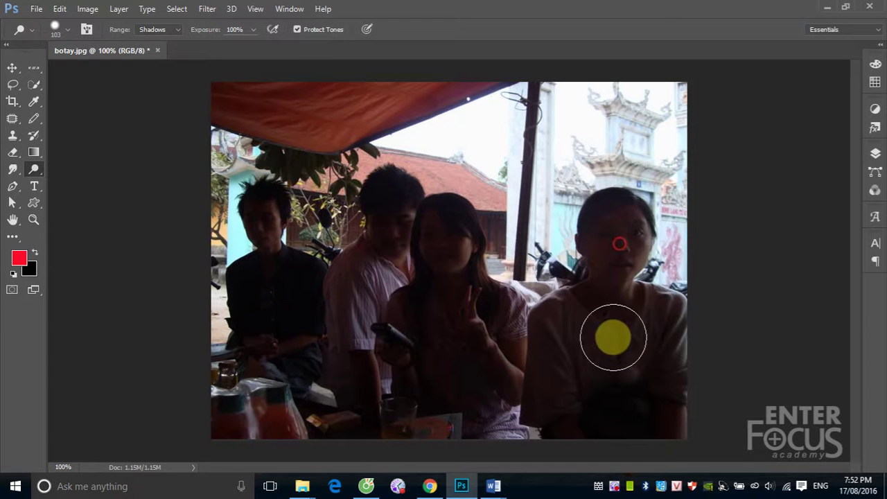
pyautogui.moveTo(614, 338)
pyautogui.mouseDown()
pyautogui.moveTo(614, 242)
pyautogui.moveTo(629, 263)
pyautogui.mouseUp()
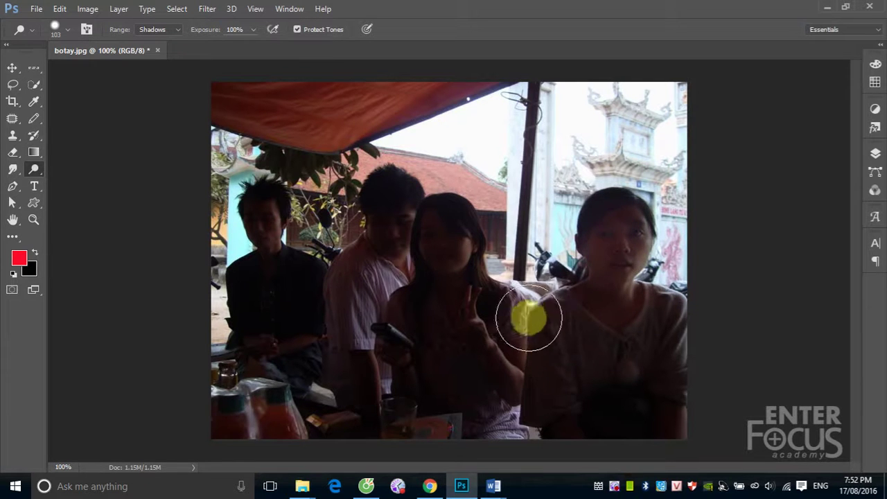
pyautogui.moveTo(529, 319)
pyautogui.mouseDown()
pyautogui.moveTo(443, 177)
pyautogui.moveTo(416, 169)
pyautogui.mouseUp()
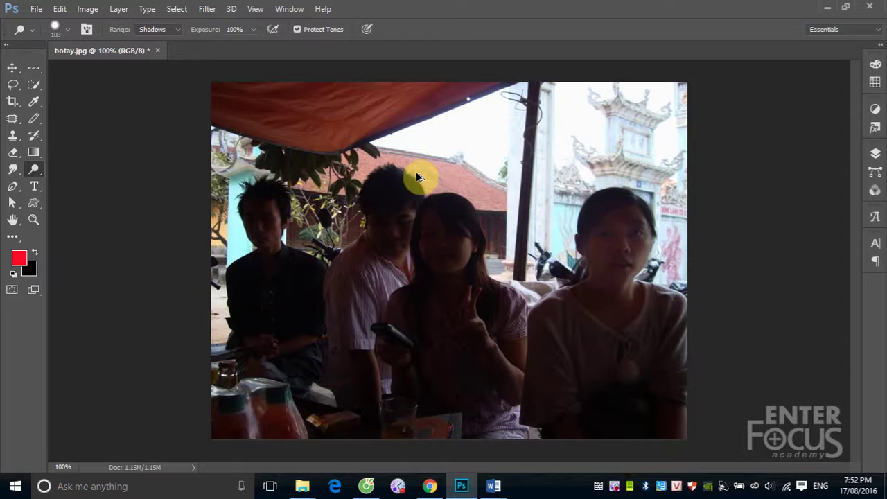
# - Lower Dodge exposure to 61% and brighten the four people's faces and the woman's chest
pyautogui.click(254, 29)
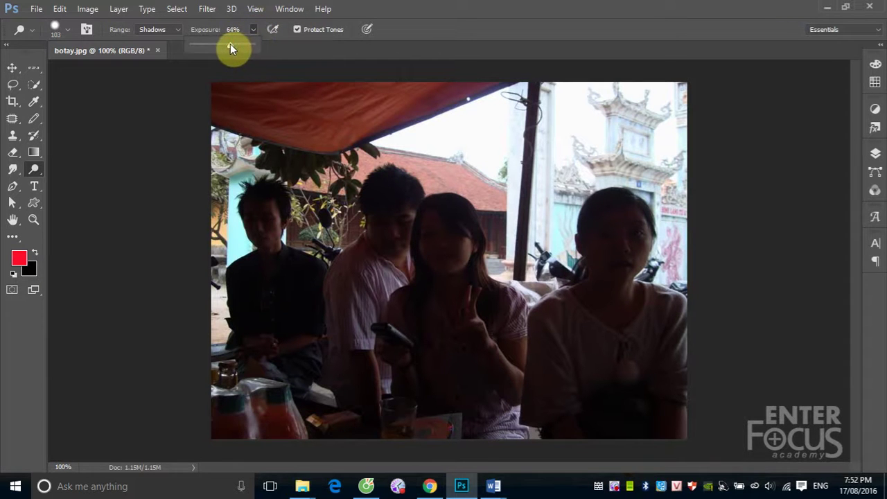
pyautogui.moveTo(231, 47); pyautogui.dragTo(228, 47)
pyautogui.click(617, 227)
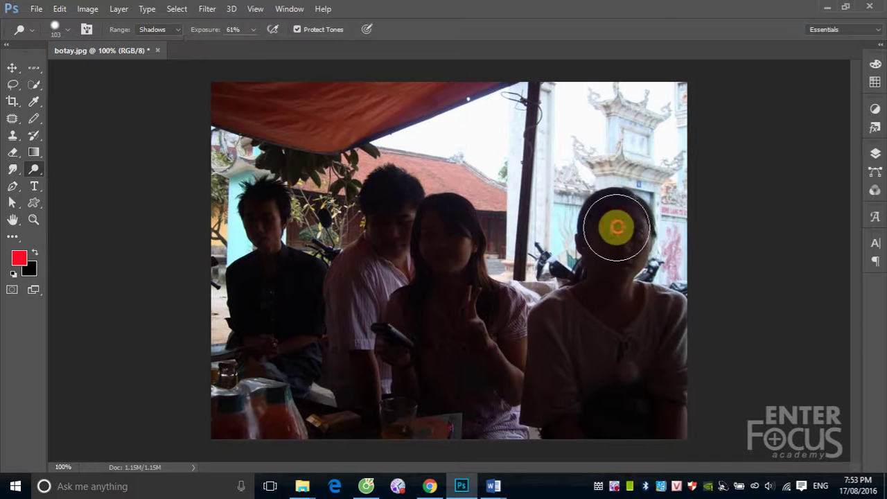
pyautogui.moveTo(617, 228); pyautogui.dragTo(612, 285)
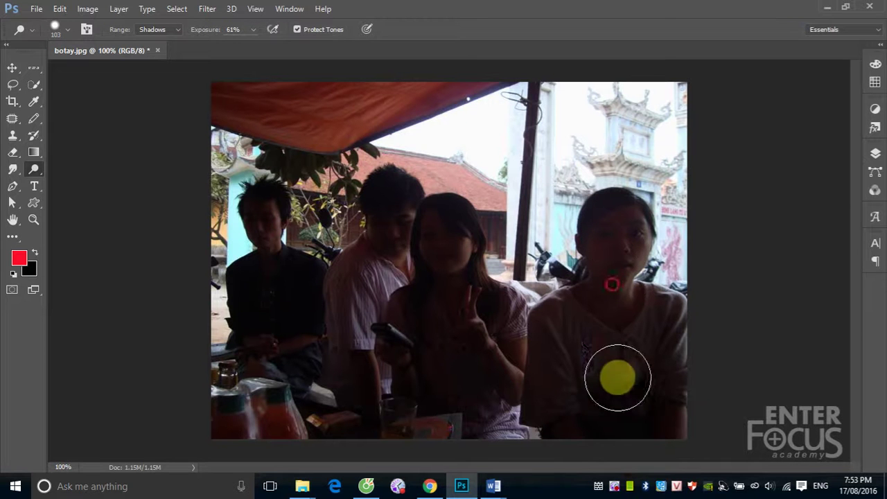
pyautogui.moveTo(432, 242); pyautogui.dragTo(436, 252)
pyautogui.click(390, 224)
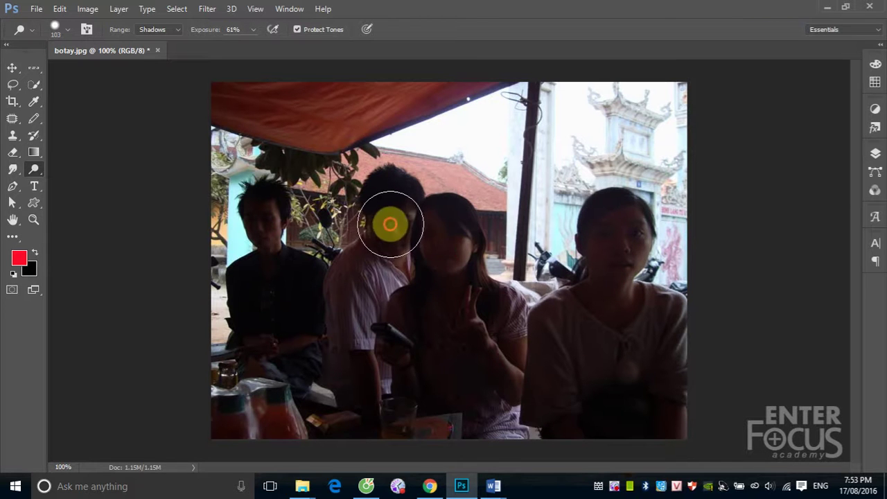
pyautogui.moveTo(390, 224); pyautogui.dragTo(390, 236)
pyautogui.moveTo(263, 208); pyautogui.dragTo(264, 216)
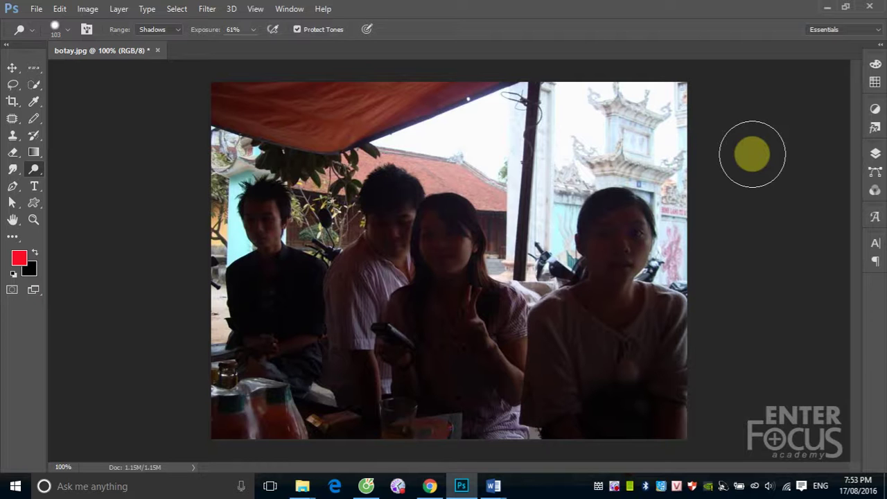
pyautogui.moveTo(426, 294)
pyautogui.mouseDown()
pyautogui.moveTo(454, 336)
pyautogui.moveTo(278, 296)
pyautogui.moveTo(295, 269)
pyautogui.moveTo(370, 231)
pyautogui.moveTo(412, 231)
pyautogui.moveTo(535, 341)
pyautogui.moveTo(608, 232)
pyautogui.moveTo(617, 287)
pyautogui.moveTo(608, 404)
pyautogui.moveTo(641, 418)
pyautogui.moveTo(434, 396)
pyautogui.moveTo(301, 402)
pyautogui.moveTo(408, 420)
pyautogui.moveTo(297, 398)
pyautogui.moveTo(569, 485)
pyautogui.moveTo(768, 426)
pyautogui.mouseUp()
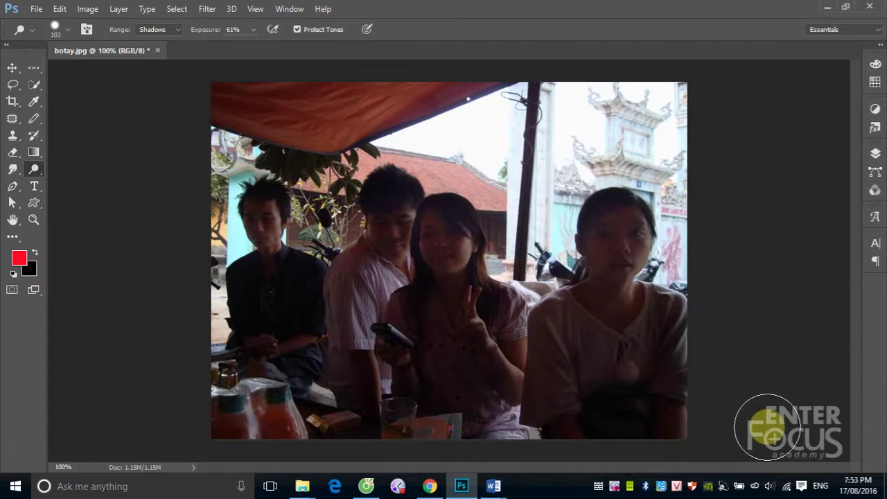
# - Revert botay.jpg to its saved original and show the Layers panel
pyautogui.click(36, 9)
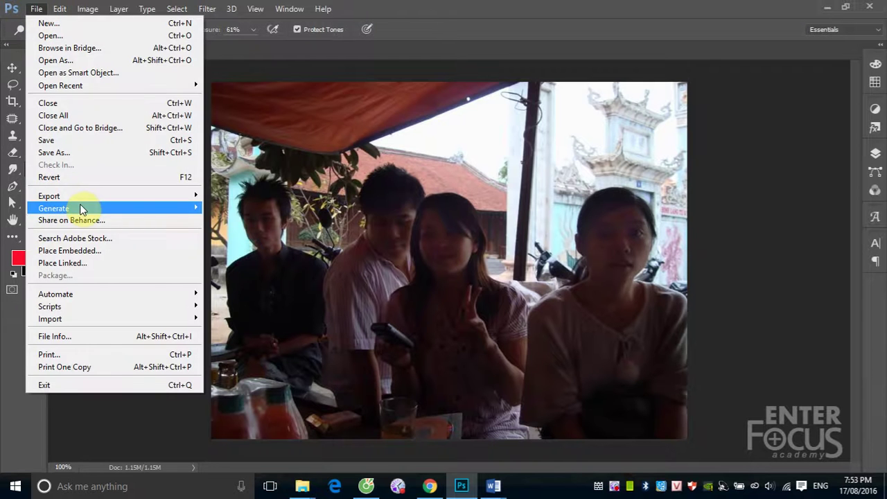
pyautogui.click(76, 177)
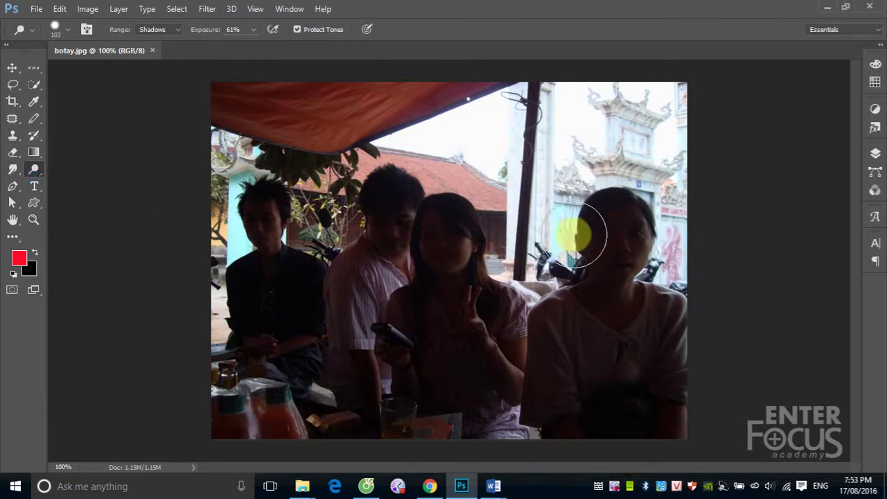
pyautogui.click(874, 154)
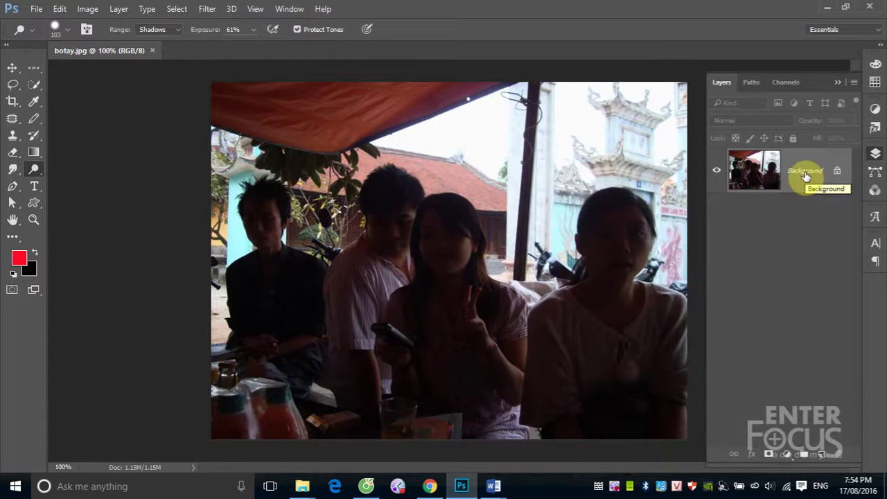
# - Duplicate the Background layer with Ctrl+J, creating Layer 1
pyautogui.hotkey('ctrl', 'j')
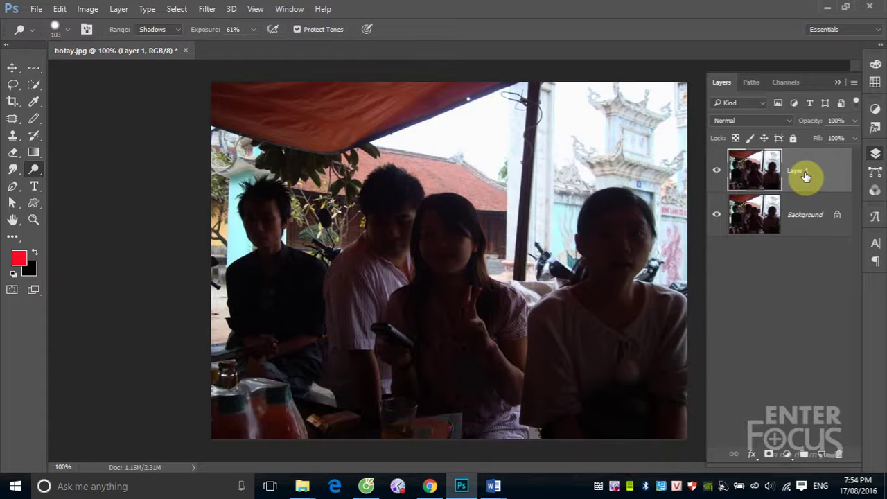
# - Set Layer 1's blend mode to Screen after previewing Color Dodge, Linear Dodge and Lighten
pyautogui.click(786, 122)
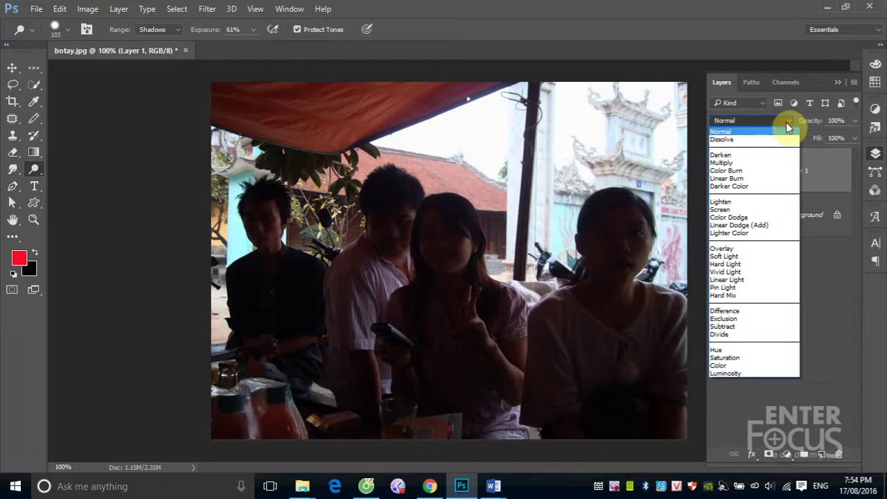
pyautogui.click(734, 210)
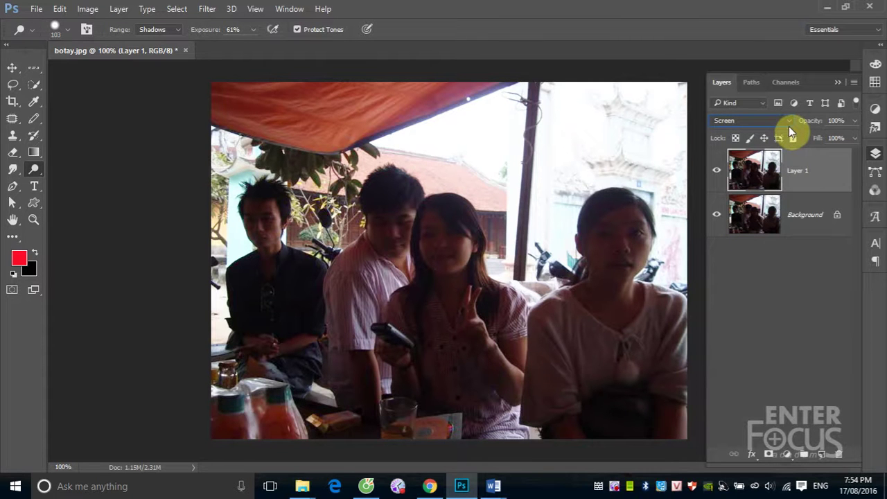
pyautogui.press('Down')
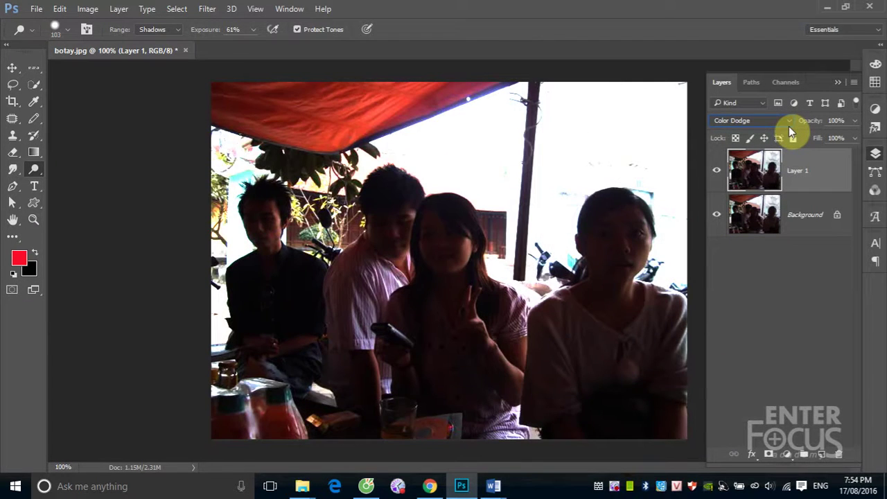
pyautogui.press('Down')
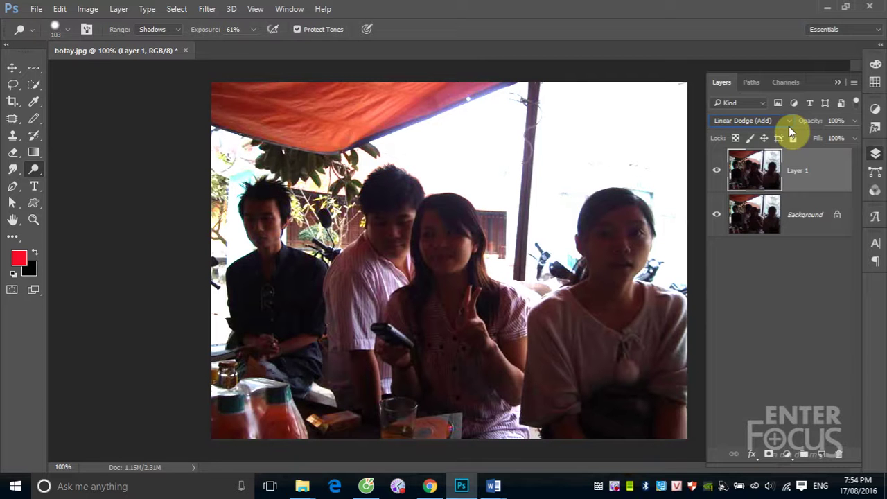
pyautogui.press('Up')
pyautogui.press('Up')
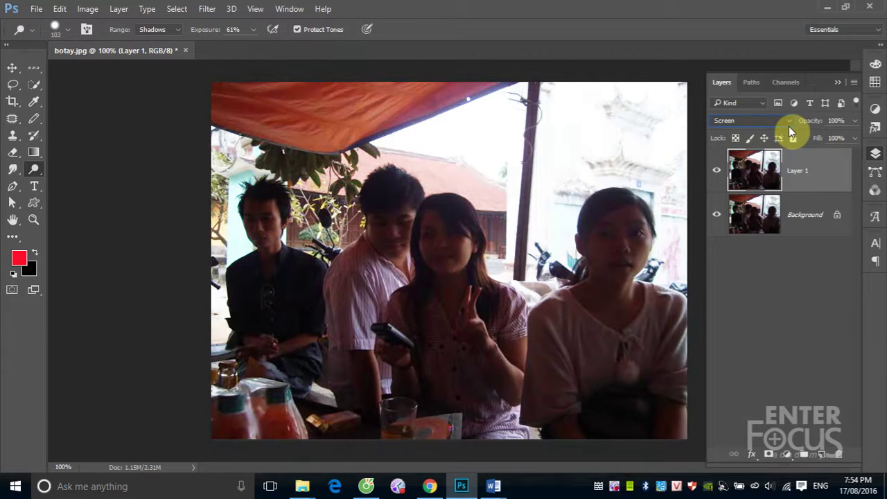
pyautogui.press('Up')
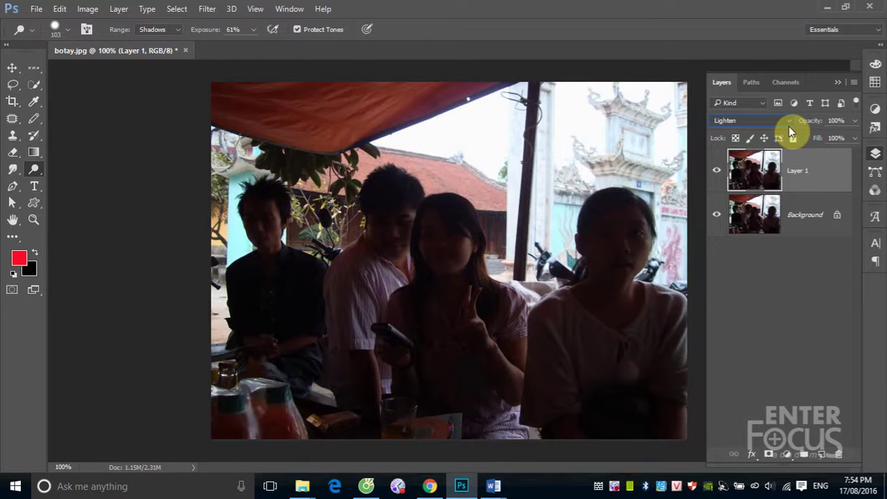
pyautogui.press('Down')
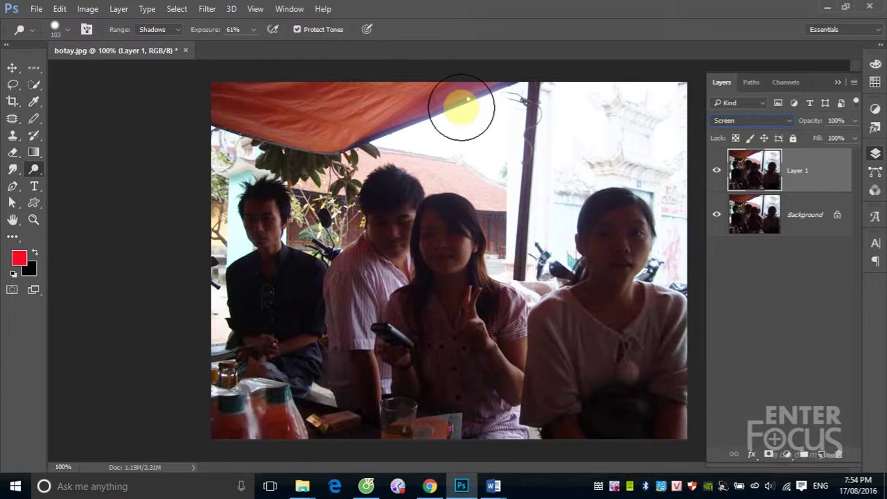
# - With the Eraser, erase Layer 1 along the top-edge sky and around the pole and building
pyautogui.click(14, 155)
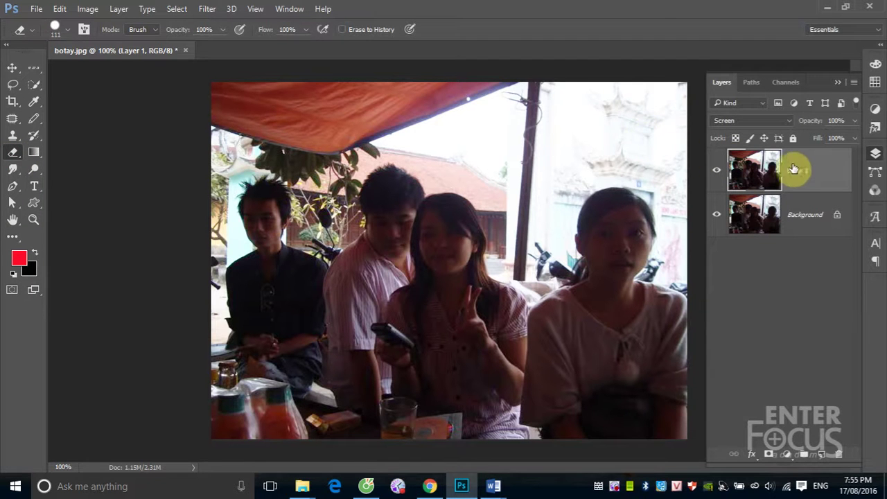
pyautogui.moveTo(627, 134)
pyautogui.mouseDown()
pyautogui.moveTo(624, 123)
pyautogui.moveTo(647, 143)
pyautogui.moveTo(549, 142)
pyautogui.moveTo(568, 138)
pyautogui.mouseUp()
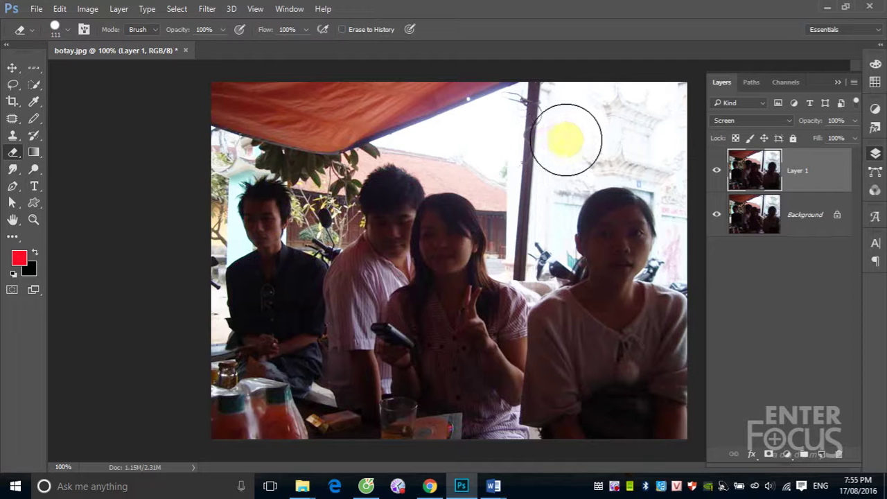
pyautogui.click(774, 144)
pyautogui.click(539, 113)
pyautogui.click(772, 164)
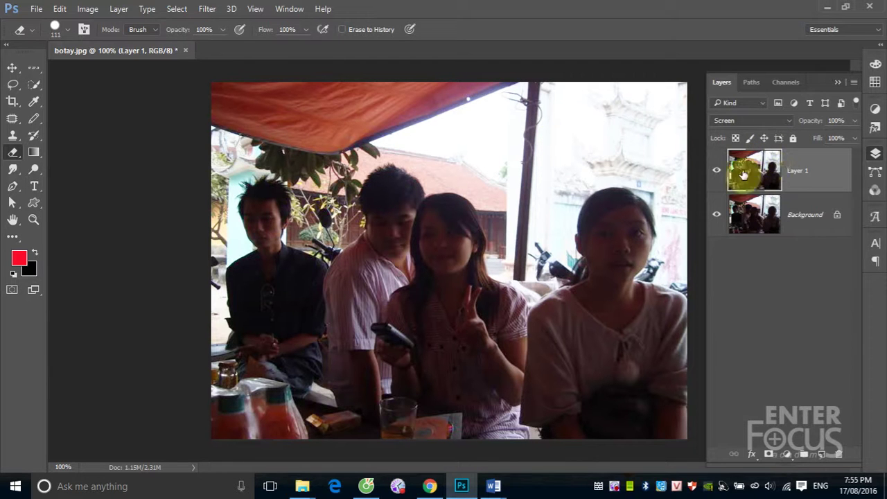
pyautogui.click(588, 93)
pyautogui.moveTo(639, 116)
pyautogui.mouseDown()
pyautogui.moveTo(634, 99)
pyautogui.moveTo(494, 109)
pyautogui.moveTo(402, 95)
pyautogui.moveTo(256, 119)
pyautogui.moveTo(287, 120)
pyautogui.moveTo(315, 136)
pyautogui.moveTo(338, 131)
pyautogui.moveTo(447, 154)
pyautogui.moveTo(489, 152)
pyautogui.moveTo(477, 155)
pyautogui.mouseUp()
pyautogui.moveTo(187, 83)
pyautogui.mouseDown()
pyautogui.moveTo(465, 158)
pyautogui.moveTo(506, 187)
pyautogui.moveTo(560, 201)
pyautogui.moveTo(553, 180)
pyautogui.mouseUp()
# - Make the eraser soft and slightly larger, then lightly erase Layer 1 over sky, roof, pole and temple gate
pyautogui.keyDown('alt'); pyautogui.rightClick(553, 180); pyautogui.keyUp('alt')
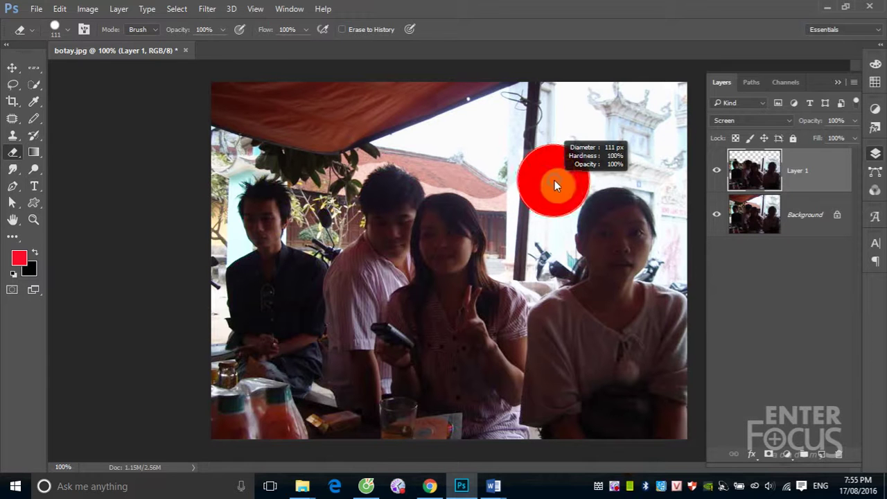
pyautogui.moveTo(563, 279)
pyautogui.mouseDown()
pyautogui.moveTo(548, 124)
pyautogui.moveTo(506, 10)
pyautogui.moveTo(491, 6)
pyautogui.moveTo(506, 18)
pyautogui.moveTo(518, 14)
pyautogui.mouseUp()
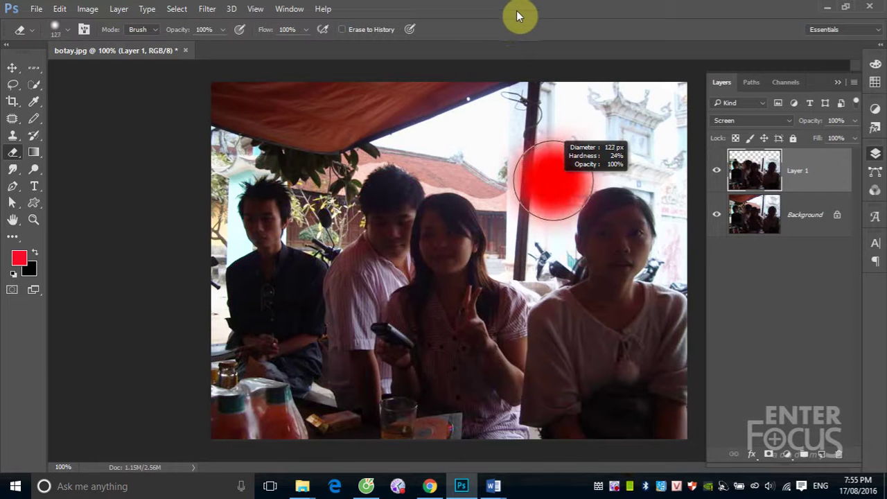
pyautogui.moveTo(506, 137)
pyautogui.mouseDown()
pyautogui.moveTo(451, 158)
pyautogui.moveTo(489, 173)
pyautogui.moveTo(406, 138)
pyautogui.moveTo(353, 145)
pyautogui.moveTo(316, 173)
pyautogui.moveTo(283, 153)
pyautogui.moveTo(229, 149)
pyautogui.moveTo(204, 174)
pyautogui.moveTo(194, 204)
pyautogui.moveTo(196, 229)
pyautogui.moveTo(214, 254)
pyautogui.moveTo(204, 217)
pyautogui.moveTo(201, 289)
pyautogui.moveTo(234, 326)
pyautogui.moveTo(312, 251)
pyautogui.moveTo(324, 208)
pyautogui.moveTo(316, 192)
pyautogui.moveTo(313, 218)
pyautogui.moveTo(343, 164)
pyautogui.moveTo(454, 155)
pyautogui.moveTo(515, 228)
pyautogui.moveTo(527, 265)
pyautogui.mouseUp()
pyautogui.moveTo(527, 277)
pyautogui.mouseDown()
pyautogui.moveTo(541, 267)
pyautogui.moveTo(531, 231)
pyautogui.moveTo(560, 170)
pyautogui.moveTo(627, 149)
pyautogui.moveTo(663, 188)
pyautogui.moveTo(693, 254)
pyautogui.moveTo(679, 277)
pyautogui.moveTo(689, 218)
pyautogui.moveTo(659, 134)
pyautogui.moveTo(564, 113)
pyautogui.moveTo(491, 122)
pyautogui.moveTo(571, 90)
pyautogui.mouseUp()
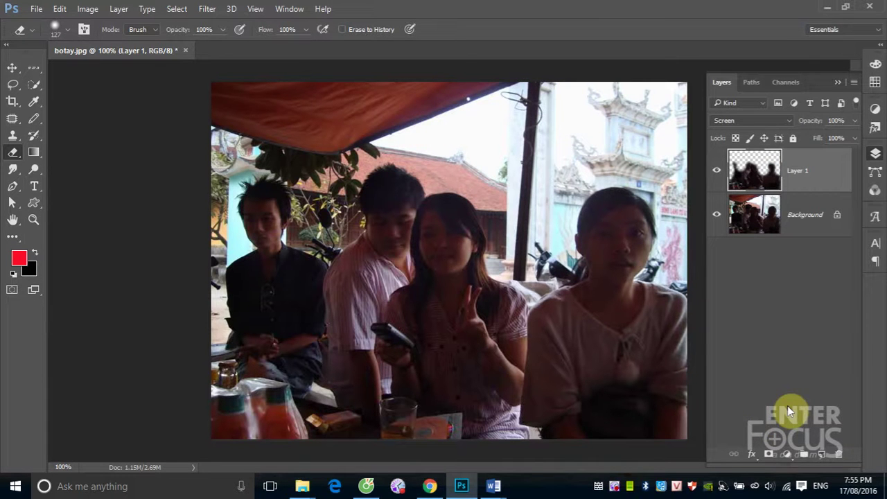
# - Toggle Layer 1's visibility repeatedly to compare, then drag Layer 1 to the trash to delete it
pyautogui.click(716, 172)
pyautogui.click(716, 173)
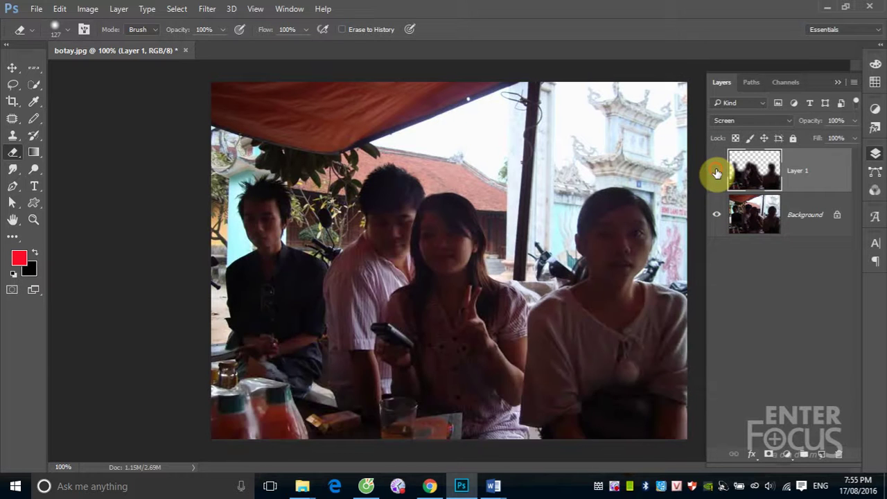
pyautogui.click(717, 173)
pyautogui.click(716, 172)
pyautogui.click(717, 173)
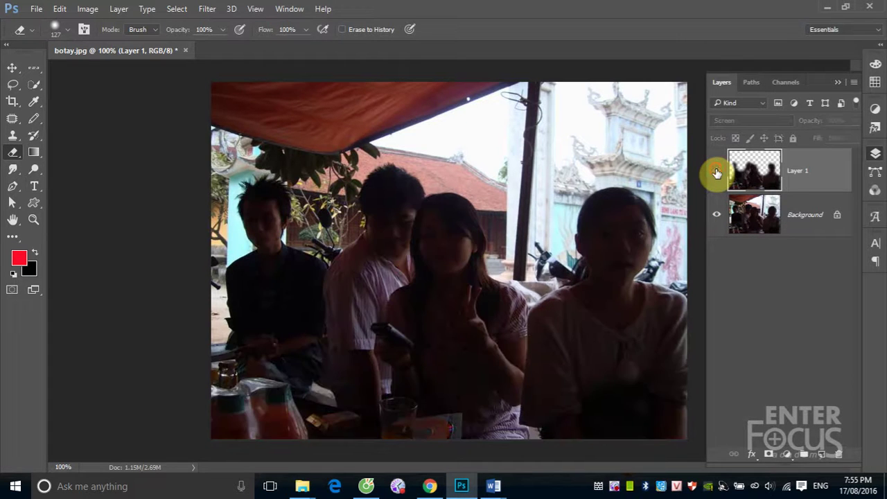
pyautogui.click(717, 173)
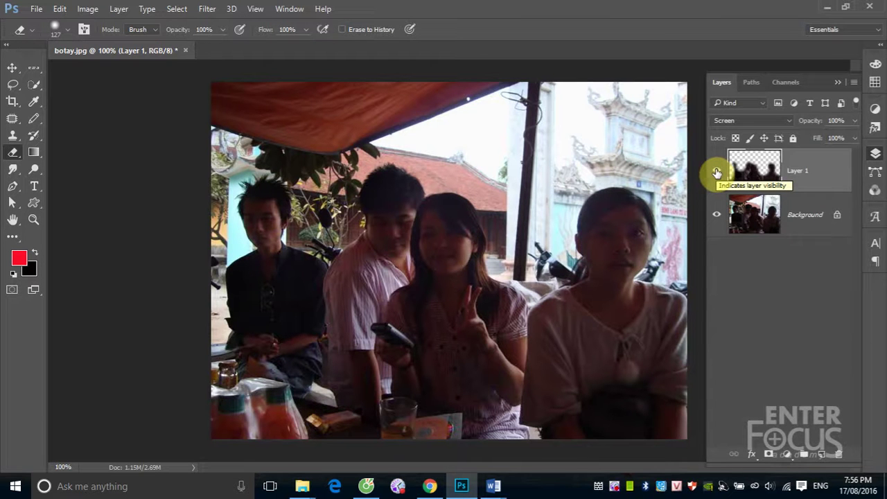
pyautogui.click(717, 173)
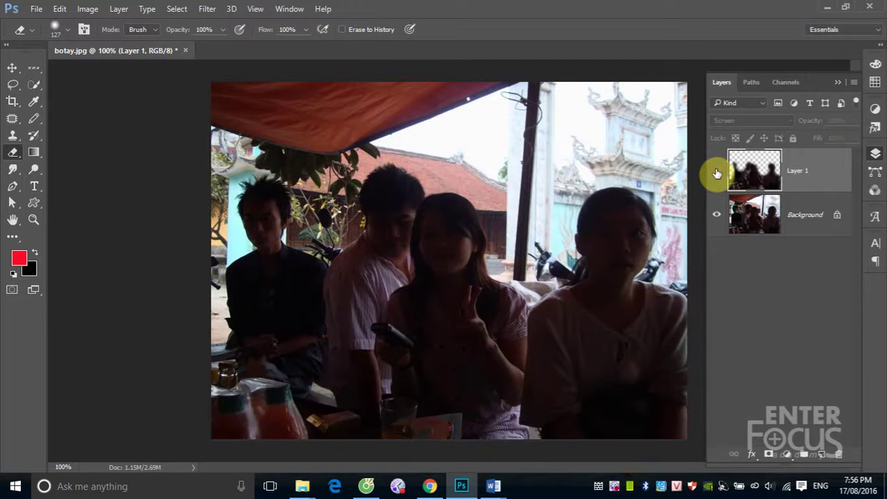
pyautogui.click(717, 172)
pyautogui.click(717, 173)
pyautogui.click(717, 172)
pyautogui.click(717, 173)
pyautogui.click(717, 172)
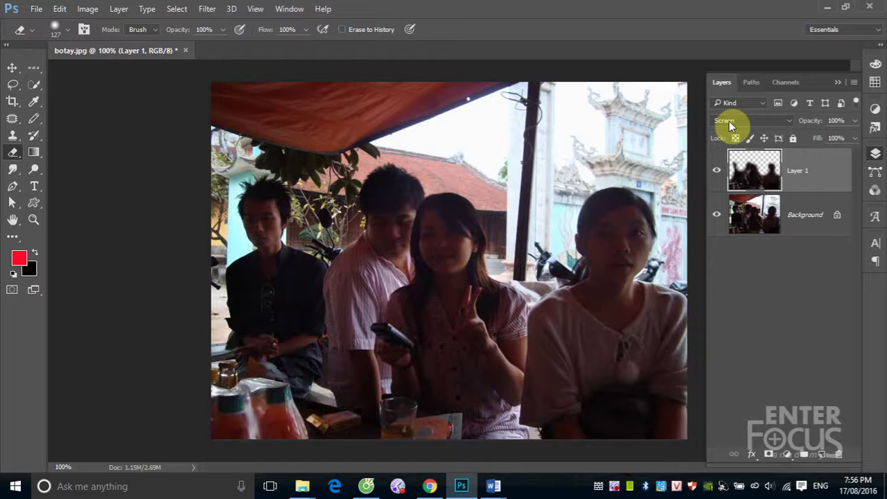
pyautogui.moveTo(797, 182); pyautogui.dragTo(837, 456)
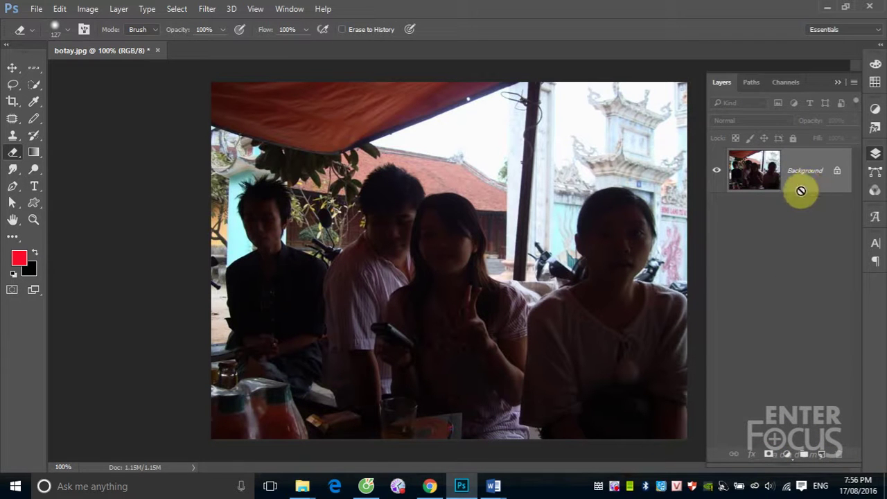
# - Duplicate the Background with Ctrl+J, set the copy to Screen blend mode and add a layer mask
pyautogui.hotkey('ctrl', 'j')
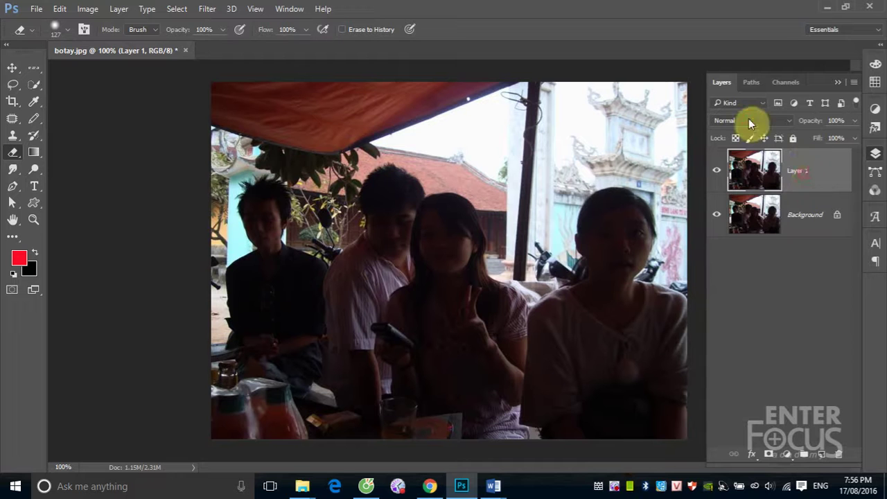
pyautogui.click(749, 123)
pyautogui.click(736, 208)
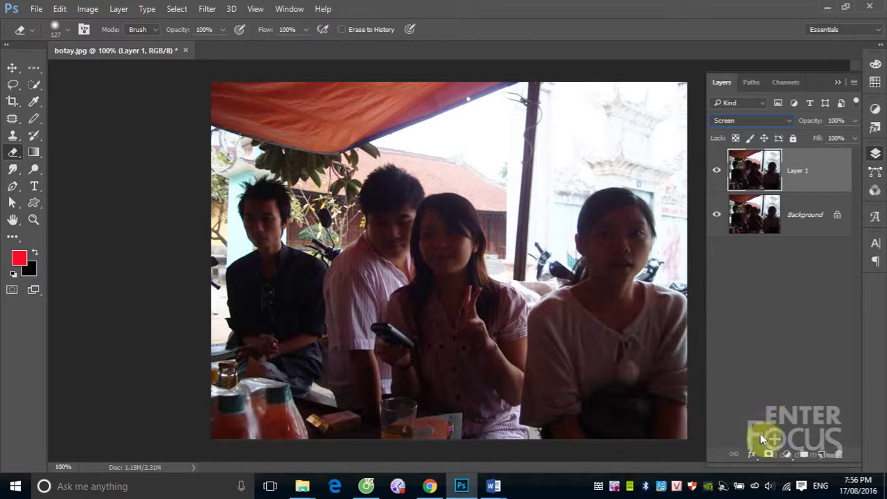
pyautogui.click(768, 454)
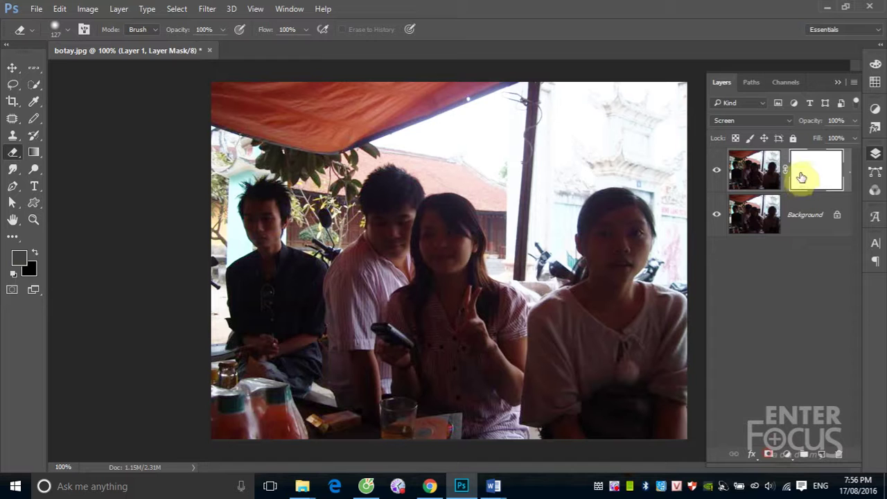
# - Paint the mask black over the upper image, left edge and top-right sky
pyautogui.click(36, 253)
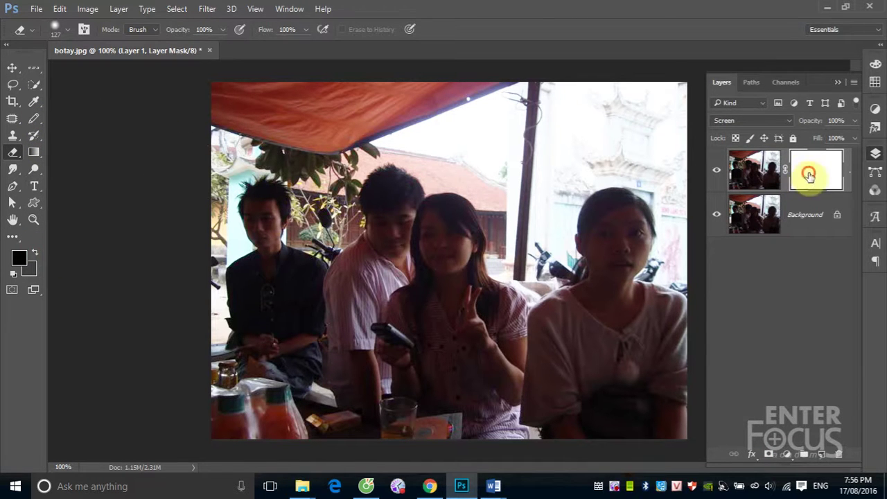
pyautogui.moveTo(430, 104)
pyautogui.mouseDown()
pyautogui.moveTo(513, 204)
pyautogui.moveTo(568, 132)
pyautogui.moveTo(585, 128)
pyautogui.moveTo(640, 152)
pyautogui.moveTo(677, 194)
pyautogui.moveTo(691, 236)
pyautogui.moveTo(689, 263)
pyautogui.moveTo(686, 178)
pyautogui.moveTo(519, 109)
pyautogui.moveTo(237, 123)
pyautogui.moveTo(316, 144)
pyautogui.moveTo(302, 174)
pyautogui.moveTo(311, 208)
pyautogui.moveTo(395, 135)
pyautogui.moveTo(479, 169)
pyautogui.moveTo(540, 288)
pyautogui.moveTo(560, 139)
pyautogui.mouseUp()
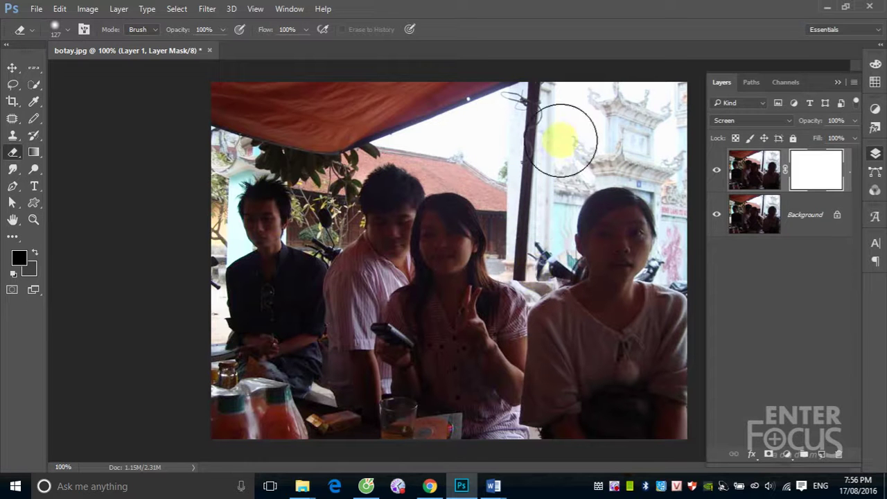
pyautogui.moveTo(235, 100)
pyautogui.mouseDown()
pyautogui.moveTo(194, 204)
pyautogui.moveTo(213, 247)
pyautogui.moveTo(212, 307)
pyautogui.moveTo(200, 303)
pyautogui.mouseUp()
pyautogui.moveTo(647, 84)
pyautogui.mouseDown()
pyautogui.moveTo(594, 122)
pyautogui.moveTo(548, 178)
pyautogui.moveTo(544, 273)
pyautogui.moveTo(538, 241)
pyautogui.moveTo(589, 133)
pyautogui.moveTo(642, 113)
pyautogui.moveTo(665, 131)
pyautogui.mouseUp()
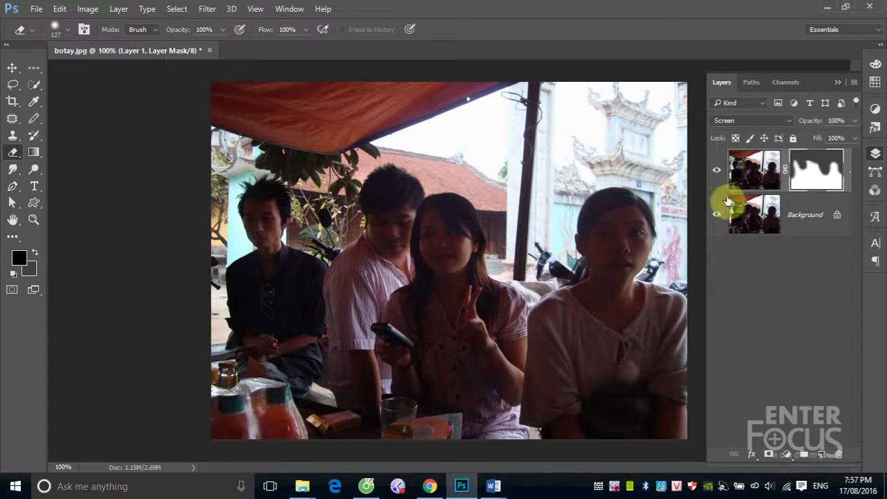
# - Toggle the brightening layer off and on twice to compare before and after
pyautogui.click(716, 172)
pyautogui.click(716, 172)
pyautogui.click(718, 173)
pyautogui.click(718, 174)
# - Choose the Burn Tool from the dodge/burn/sponge group and start opening another image
pyautogui.click(35, 170)
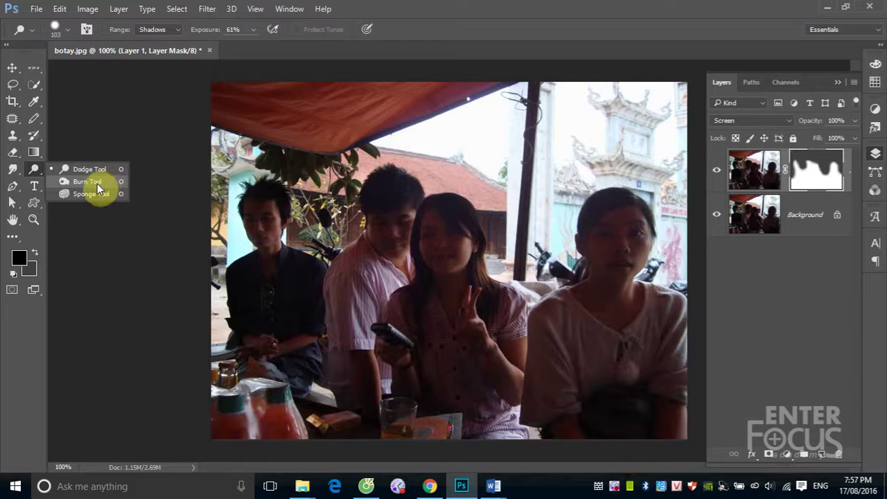
pyautogui.click(97, 183)
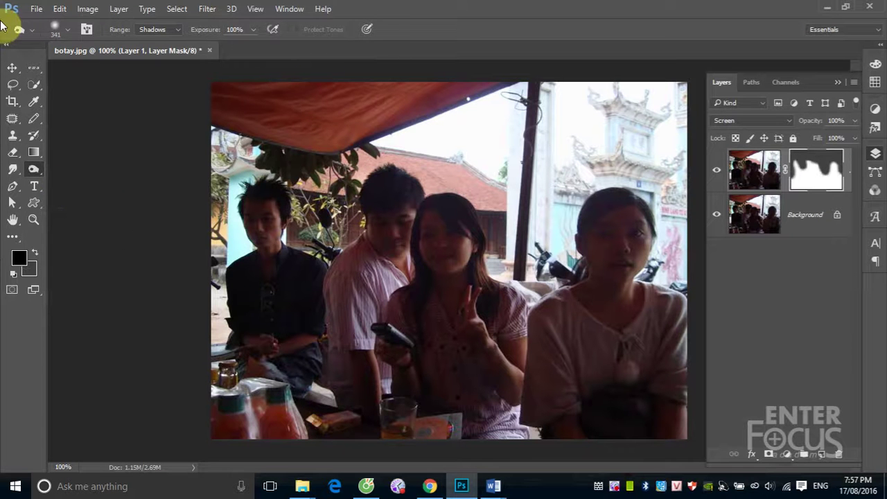
pyautogui.click(36, 9)
# - Open 10-beach-sea-photography.jpg from the file browser
pyautogui.click(38, 33)
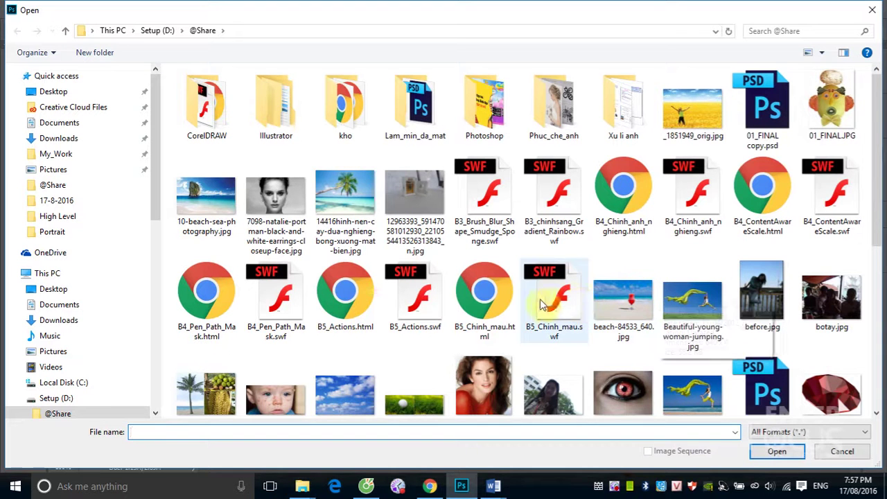
pyautogui.click(211, 206)
pyautogui.click(788, 455)
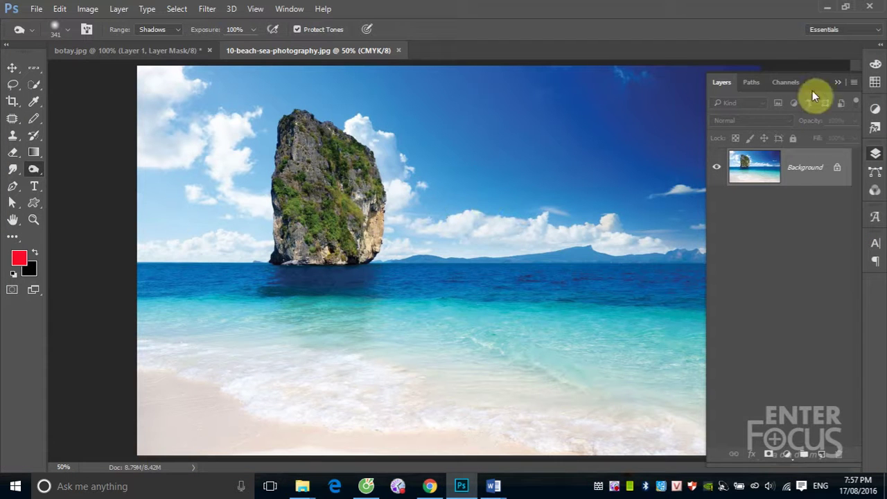
# - Collapse the Layers panel and burn the rock from its lower part to its top
pyautogui.click(836, 83)
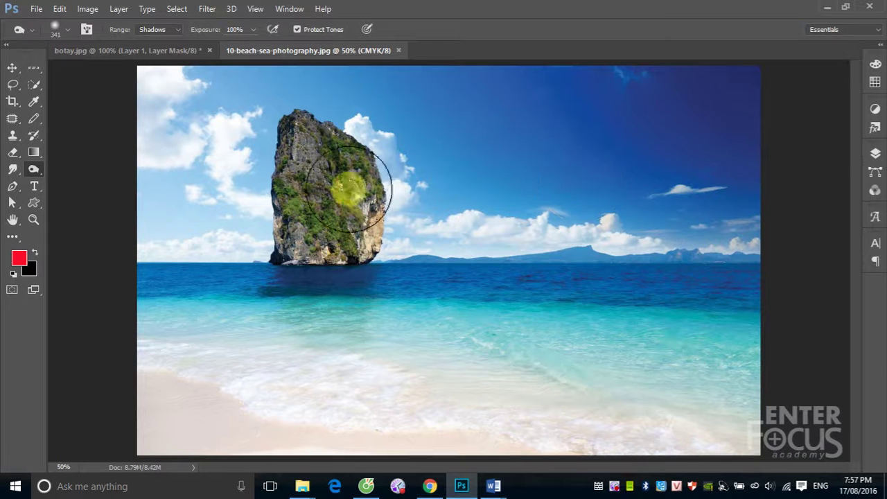
pyautogui.moveTo(333, 207); pyautogui.dragTo(334, 237)
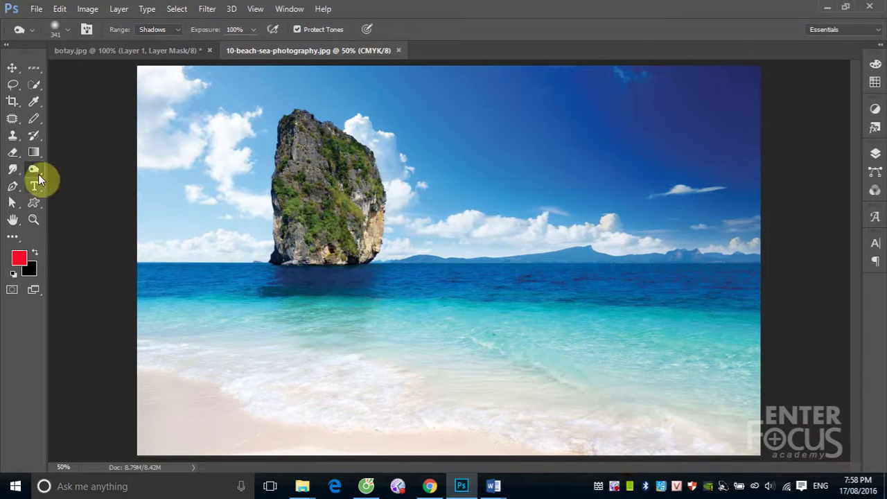
pyautogui.moveTo(309, 181); pyautogui.dragTo(335, 185)
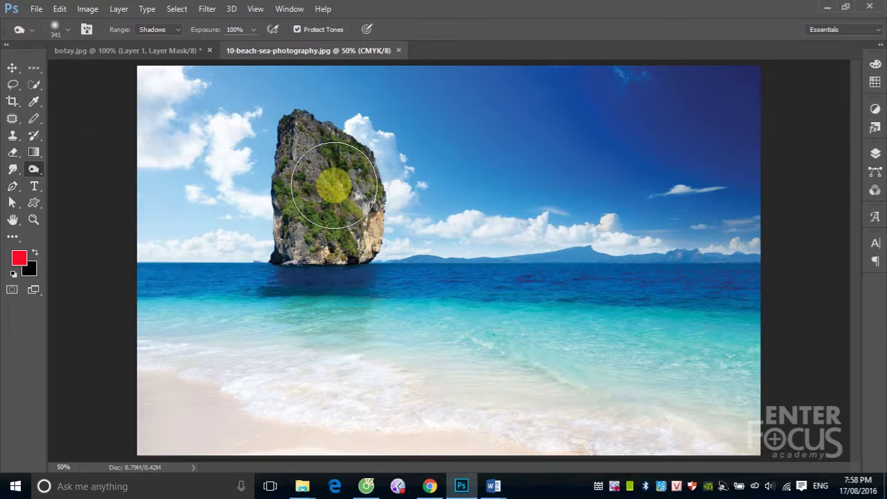
pyautogui.moveTo(334, 185)
pyautogui.mouseDown()
pyautogui.moveTo(326, 148)
pyautogui.moveTo(279, 76)
pyautogui.moveTo(238, 36)
pyautogui.mouseUp()
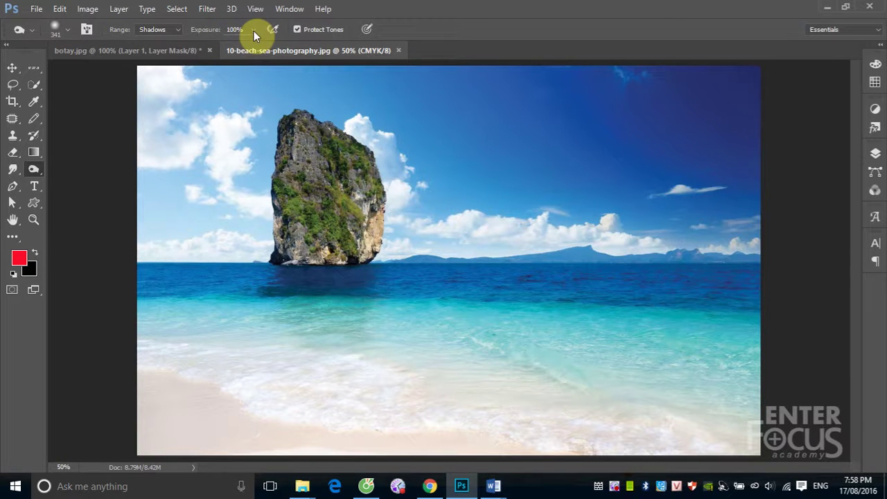
# - Set Range to Midtones and burn the rock's lower half and across the beach and water
pyautogui.click(178, 30)
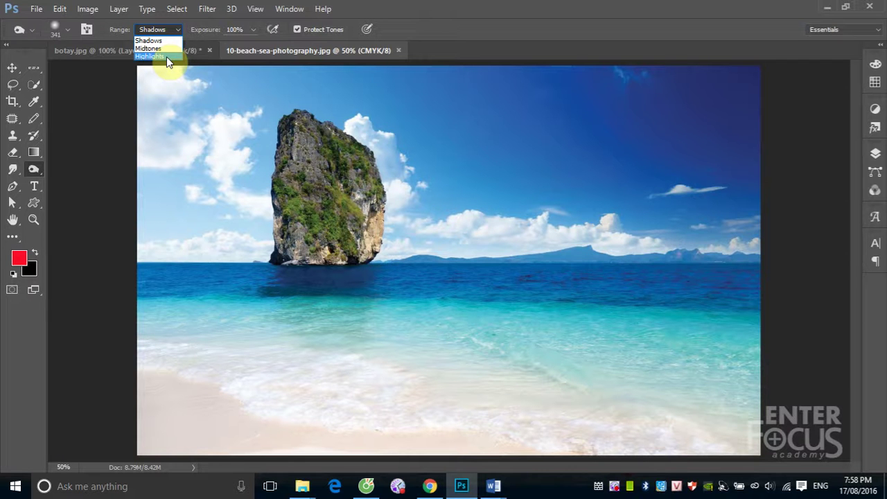
pyautogui.click(150, 49)
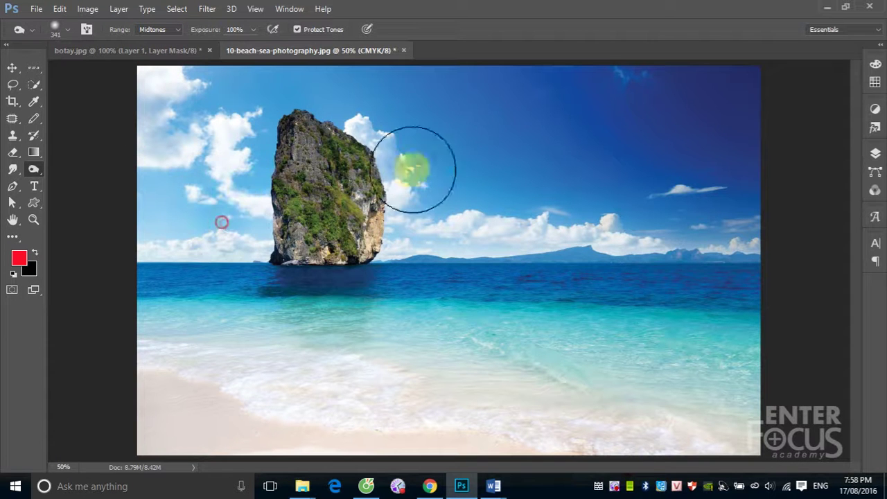
pyautogui.moveTo(305, 180); pyautogui.dragTo(349, 251)
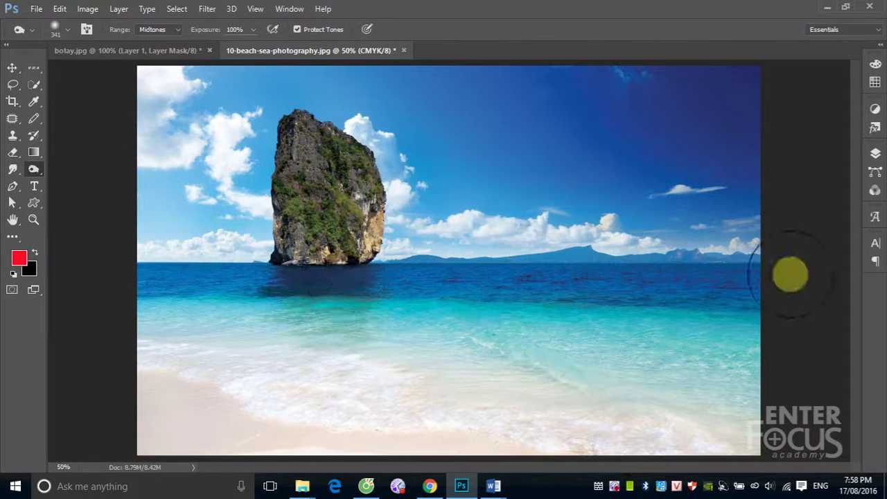
pyautogui.moveTo(259, 341)
pyautogui.mouseDown()
pyautogui.moveTo(174, 394)
pyautogui.moveTo(649, 418)
pyautogui.moveTo(721, 371)
pyautogui.moveTo(149, 239)
pyautogui.moveTo(428, 129)
pyautogui.moveTo(634, 93)
pyautogui.mouseUp()
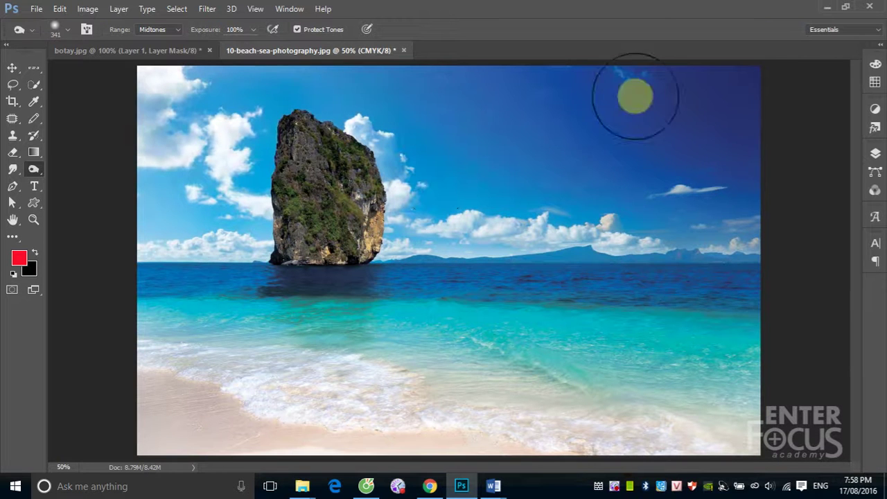
# - Set Range to Highlights and burn the upper-left clouds, water, bright sand and surf
pyautogui.click(171, 35)
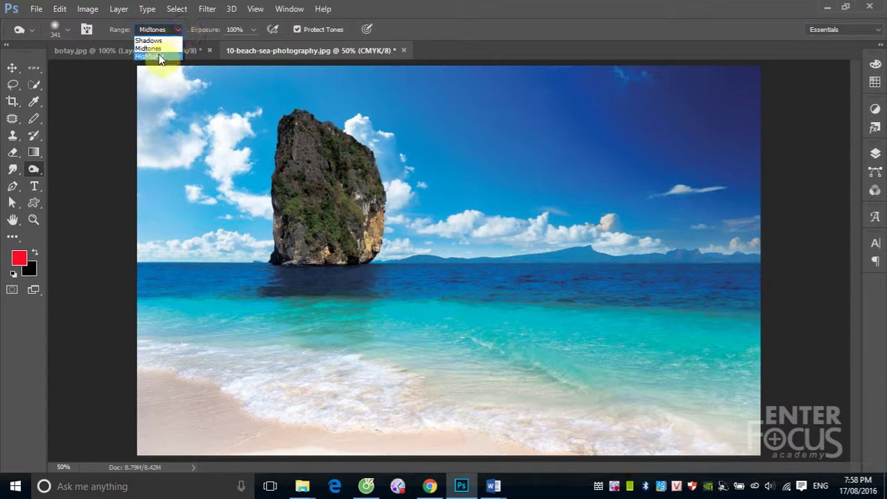
pyautogui.click(158, 54)
pyautogui.moveTo(201, 122)
pyautogui.mouseDown()
pyautogui.moveTo(168, 109)
pyautogui.moveTo(168, 89)
pyautogui.moveTo(192, 287)
pyautogui.moveTo(331, 323)
pyautogui.moveTo(693, 356)
pyautogui.moveTo(495, 313)
pyautogui.mouseUp()
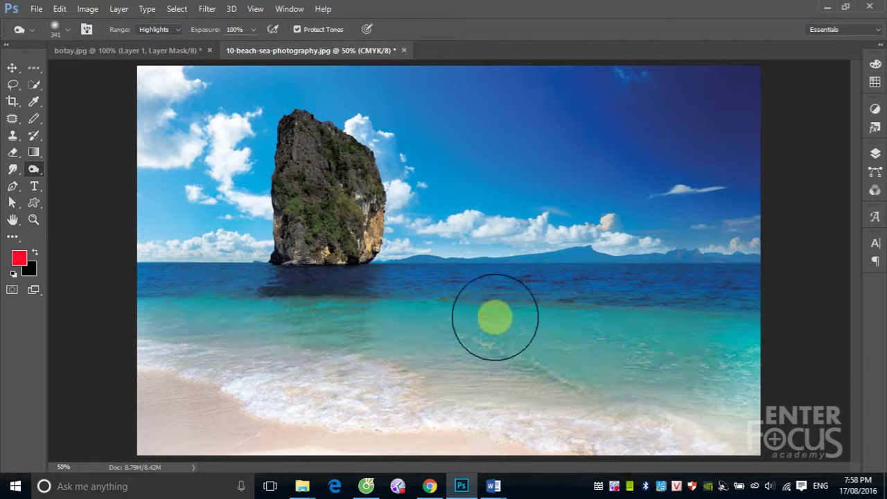
pyautogui.moveTo(206, 309)
pyautogui.mouseDown()
pyautogui.moveTo(742, 381)
pyautogui.moveTo(280, 406)
pyautogui.moveTo(737, 456)
pyautogui.mouseUp()
# - Set Range to Shadows and burn the shadows across the sea
pyautogui.click(179, 30)
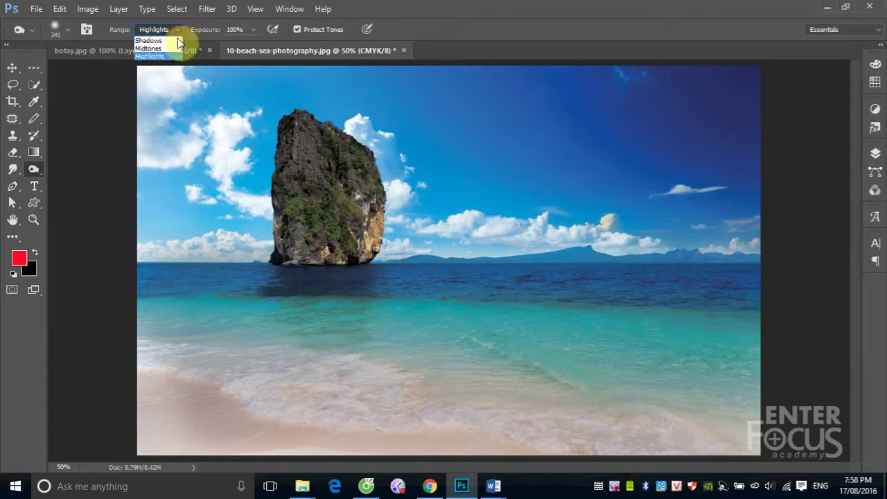
pyautogui.click(152, 42)
pyautogui.moveTo(361, 248)
pyautogui.mouseDown()
pyautogui.moveTo(271, 277)
pyautogui.moveTo(650, 271)
pyautogui.moveTo(129, 277)
pyautogui.moveTo(753, 278)
pyautogui.moveTo(198, 264)
pyautogui.moveTo(719, 279)
pyautogui.moveTo(489, 184)
pyautogui.moveTo(300, 25)
pyautogui.mouseUp()
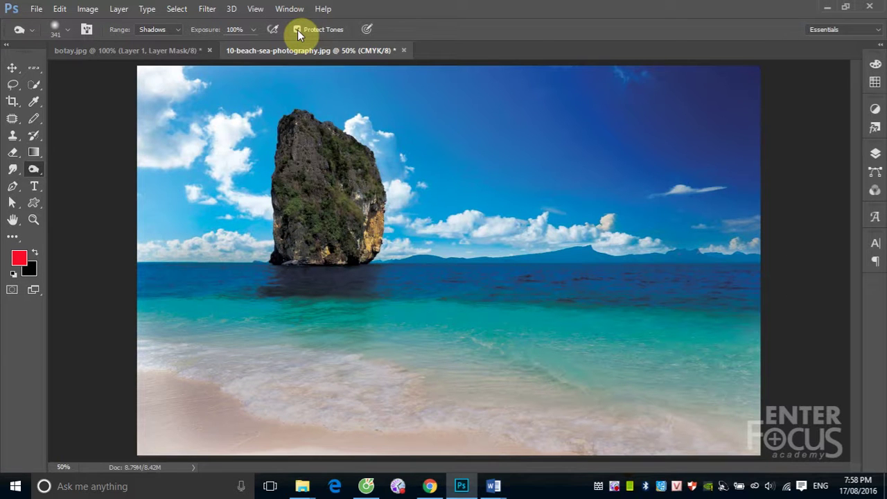
# - Burn the right side of the sea with Protect Tones off, then re-enable Protect Tones
pyautogui.click(298, 29)
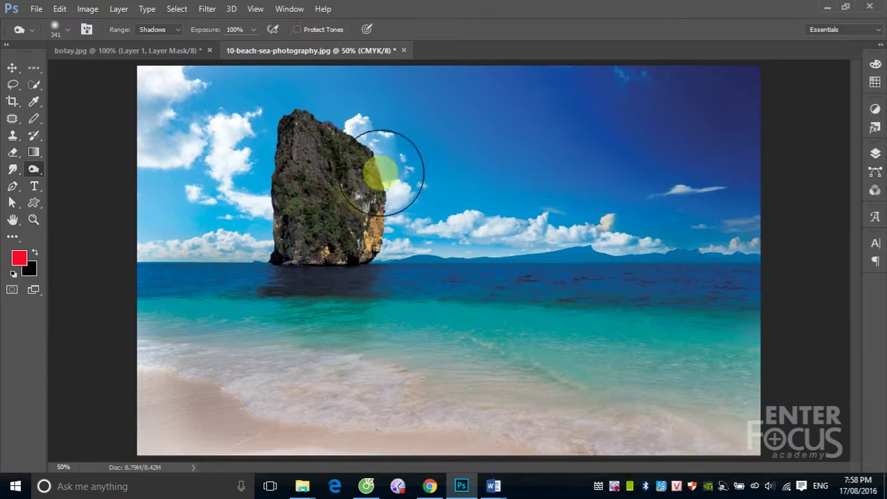
pyautogui.moveTo(540, 272)
pyautogui.mouseDown()
pyautogui.moveTo(736, 298)
pyautogui.moveTo(623, 272)
pyautogui.mouseUp()
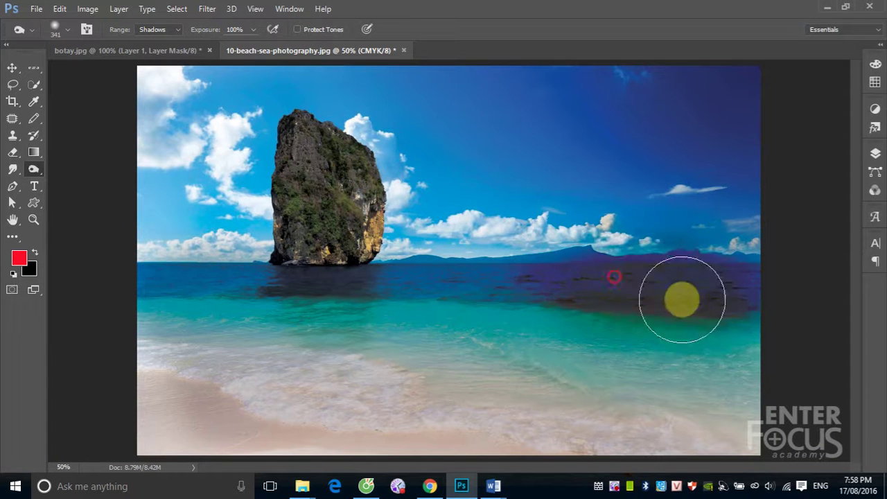
pyautogui.moveTo(721, 282)
pyautogui.mouseDown()
pyautogui.moveTo(560, 269)
pyautogui.moveTo(535, 281)
pyautogui.moveTo(714, 280)
pyautogui.mouseUp()
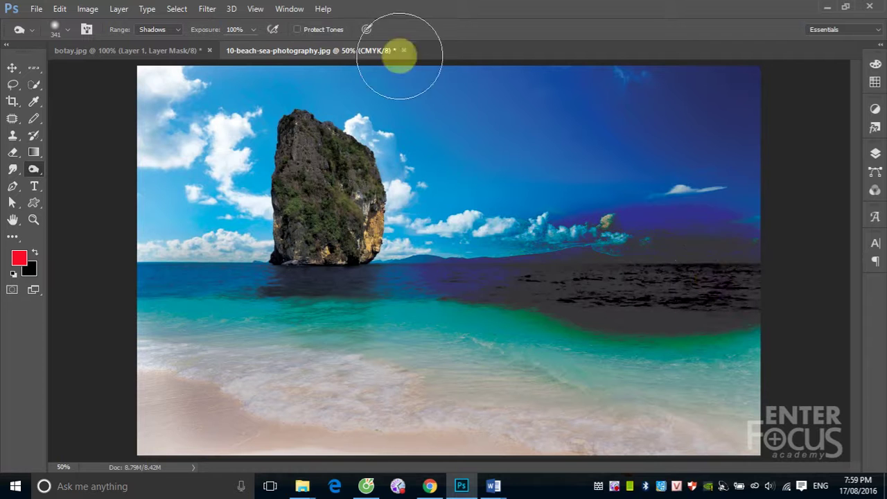
pyautogui.click(297, 29)
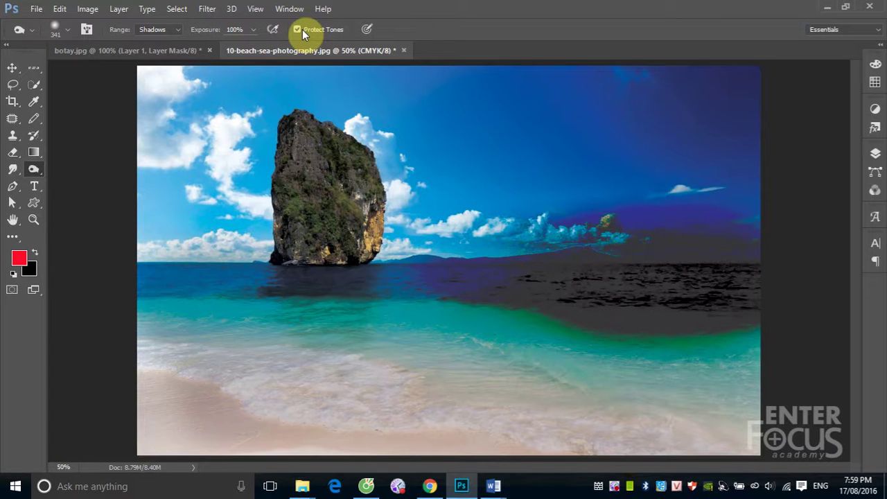
pyautogui.moveTo(347, 178)
pyautogui.mouseDown()
pyautogui.moveTo(366, 191)
pyautogui.moveTo(316, 174)
pyautogui.moveTo(307, 206)
pyautogui.moveTo(351, 204)
pyautogui.moveTo(356, 188)
pyautogui.moveTo(363, 307)
pyautogui.moveTo(287, 282)
pyautogui.moveTo(309, 277)
pyautogui.mouseUp()
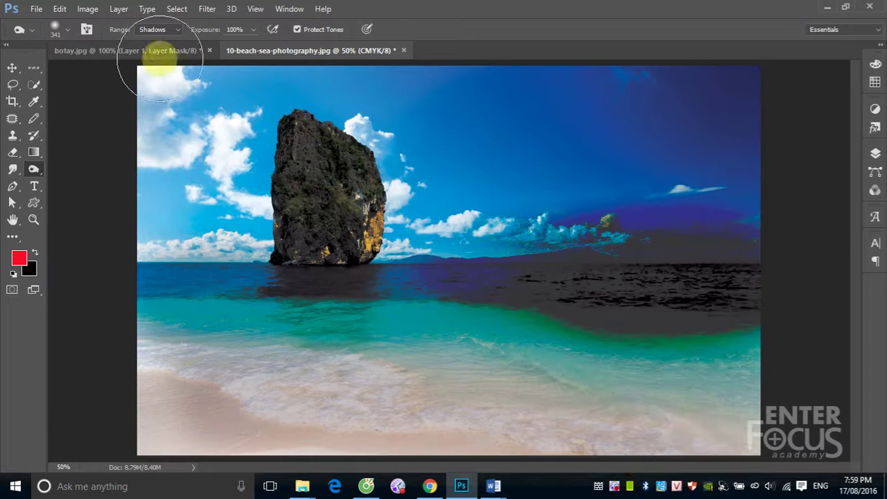
pyautogui.click(177, 30)
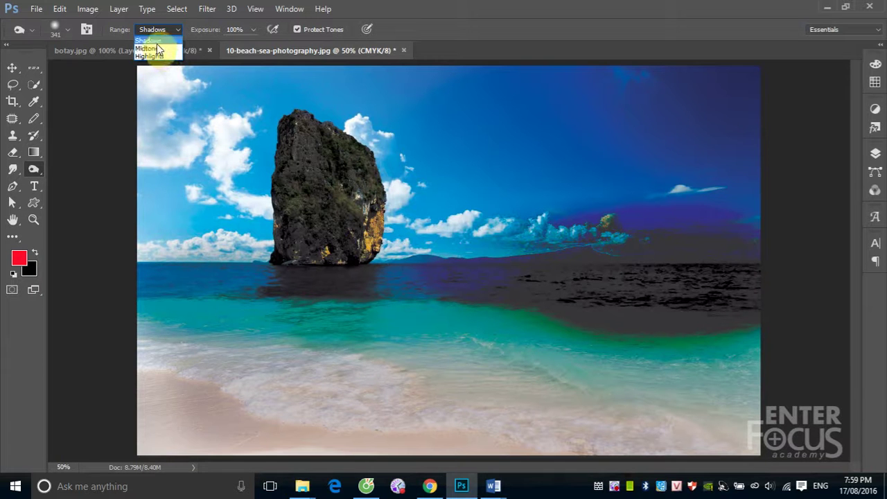
pyautogui.click(466, 13)
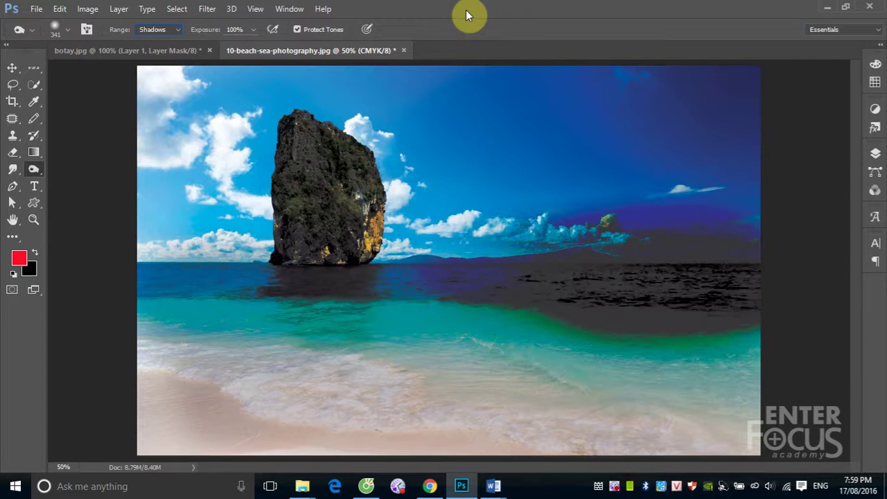
# - Revert the beach photo with File > Revert and reveal the toning tools flyout
pyautogui.click(34, 13)
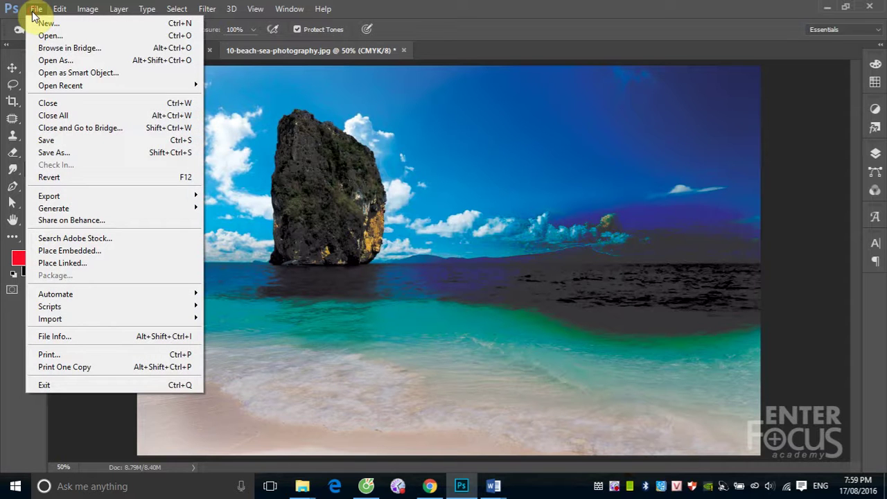
pyautogui.click(80, 177)
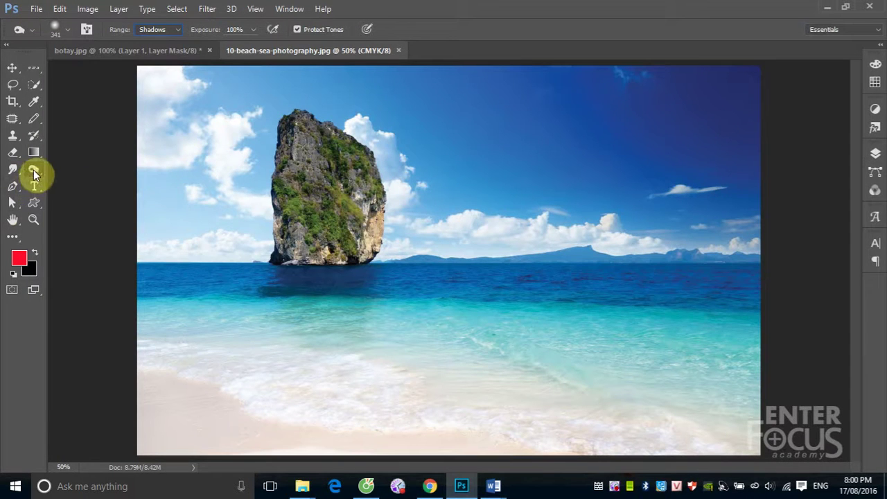
pyautogui.rightClick(33, 170)
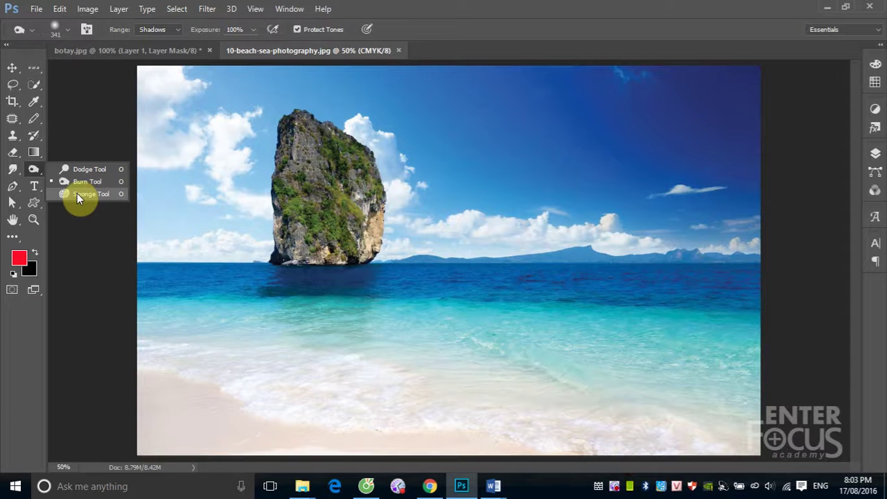
# - With the Sponge Tool on Desaturate and Vibrance off, desaturate the rock top and water to its left
pyautogui.click(77, 194)
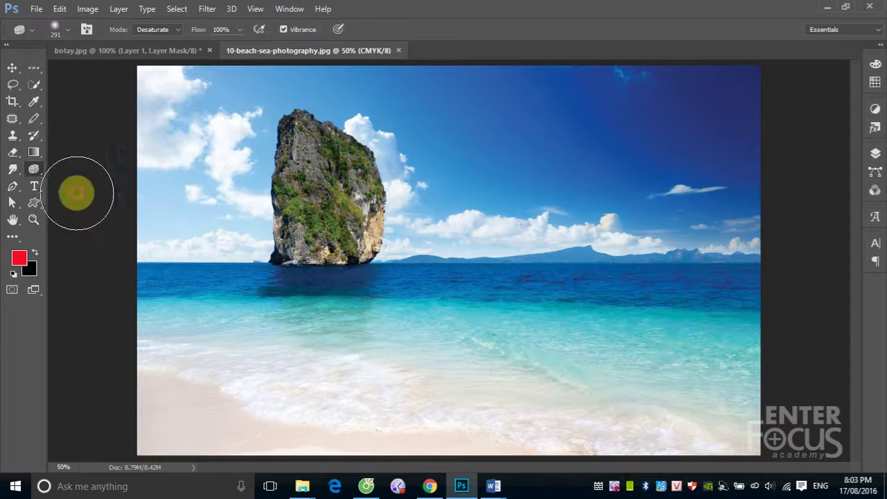
pyautogui.click(177, 32)
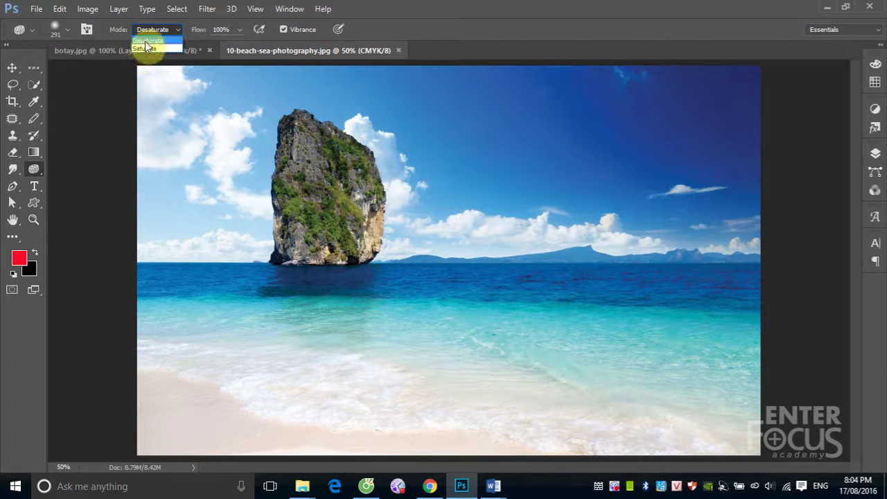
pyautogui.click(146, 42)
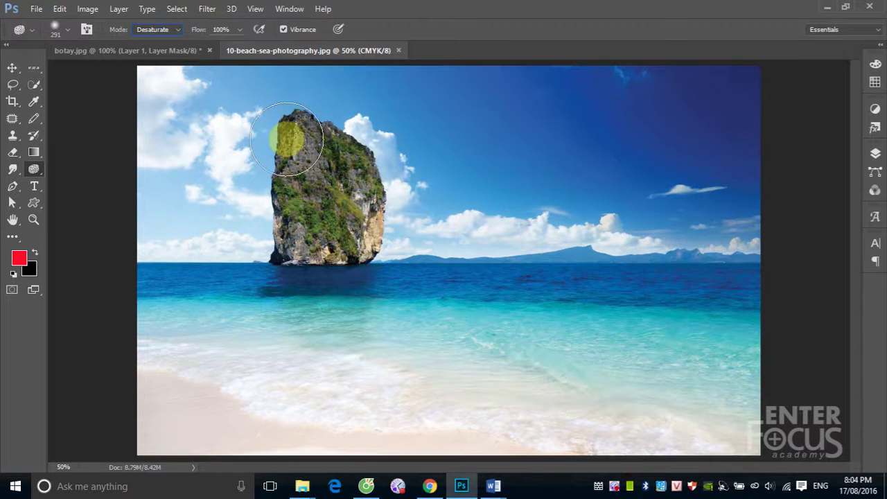
pyautogui.moveTo(286, 138)
pyautogui.mouseDown()
pyautogui.moveTo(287, 188)
pyautogui.moveTo(286, 118)
pyautogui.moveTo(293, 257)
pyautogui.moveTo(276, 215)
pyautogui.moveTo(278, 278)
pyautogui.moveTo(267, 268)
pyautogui.moveTo(261, 299)
pyautogui.moveTo(254, 139)
pyautogui.moveTo(268, 113)
pyautogui.moveTo(238, 238)
pyautogui.moveTo(275, 199)
pyautogui.moveTo(293, 148)
pyautogui.moveTo(257, 287)
pyautogui.moveTo(229, 282)
pyautogui.moveTo(277, 303)
pyautogui.moveTo(214, 280)
pyautogui.moveTo(307, 291)
pyautogui.moveTo(268, 198)
pyautogui.mouseUp()
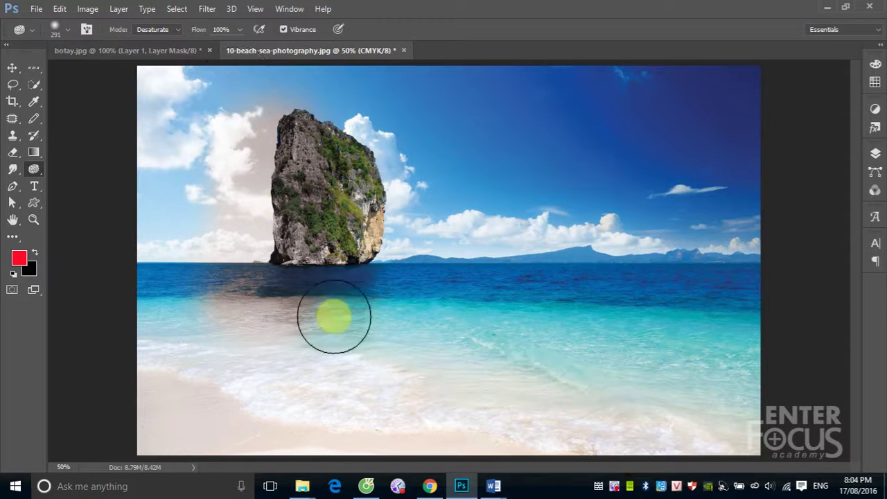
pyautogui.click(283, 29)
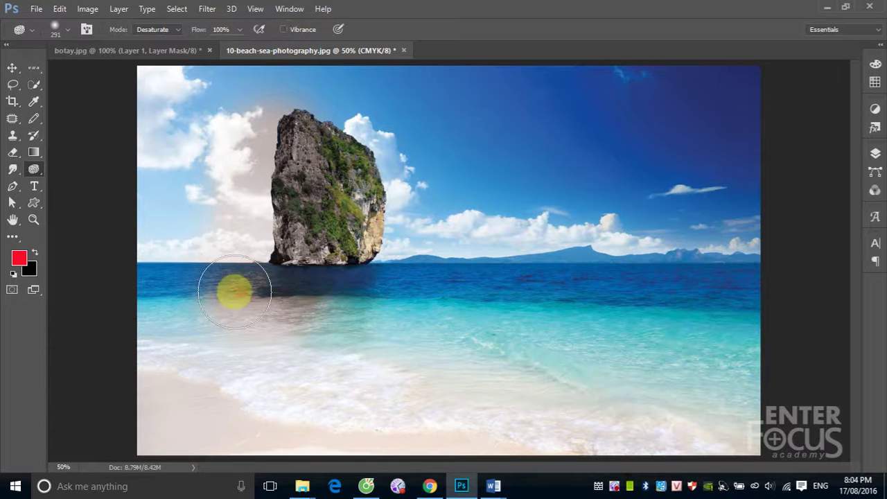
pyautogui.moveTo(218, 234)
pyautogui.mouseDown()
pyautogui.moveTo(200, 270)
pyautogui.moveTo(319, 61)
pyautogui.mouseUp()
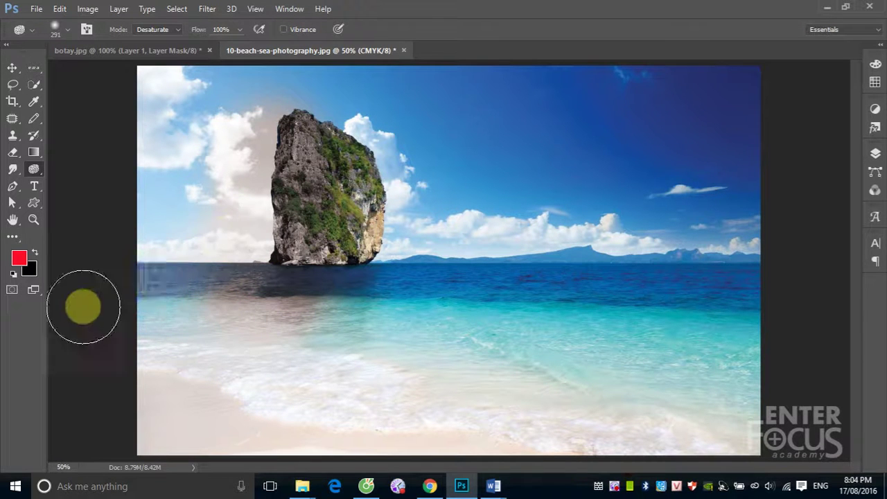
# - Switch the Sponge Tool to Saturate and boost saturation on the rock's right side
pyautogui.click(178, 29)
pyautogui.click(156, 42)
pyautogui.click(371, 168)
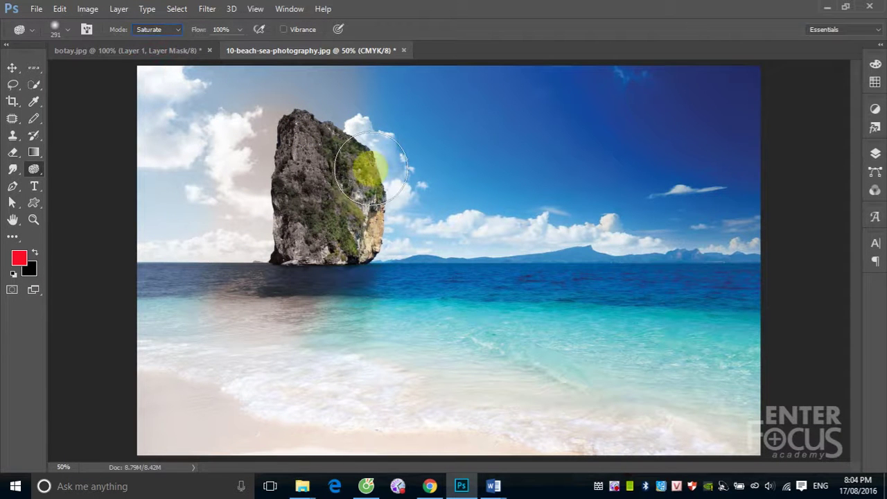
pyautogui.moveTo(371, 168)
pyautogui.mouseDown()
pyautogui.moveTo(357, 191)
pyautogui.moveTo(362, 254)
pyautogui.moveTo(366, 135)
pyautogui.moveTo(360, 282)
pyautogui.moveTo(378, 173)
pyautogui.moveTo(386, 187)
pyautogui.moveTo(378, 270)
pyautogui.moveTo(416, 204)
pyautogui.moveTo(401, 183)
pyautogui.moveTo(416, 366)
pyautogui.moveTo(469, 238)
pyautogui.moveTo(439, 199)
pyautogui.moveTo(437, 283)
pyautogui.moveTo(755, 273)
pyautogui.moveTo(367, 313)
pyautogui.moveTo(356, 331)
pyautogui.moveTo(516, 298)
pyautogui.moveTo(637, 218)
pyautogui.moveTo(548, 83)
pyautogui.moveTo(497, 291)
pyautogui.moveTo(456, 325)
pyautogui.moveTo(630, 327)
pyautogui.moveTo(698, 367)
pyautogui.moveTo(559, 424)
pyautogui.mouseUp()
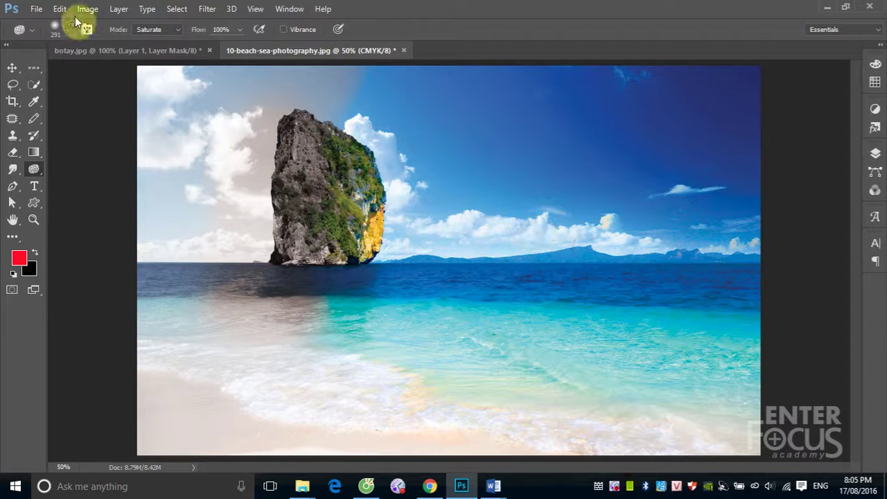
pyautogui.click(36, 9)
pyautogui.click(46, 37)
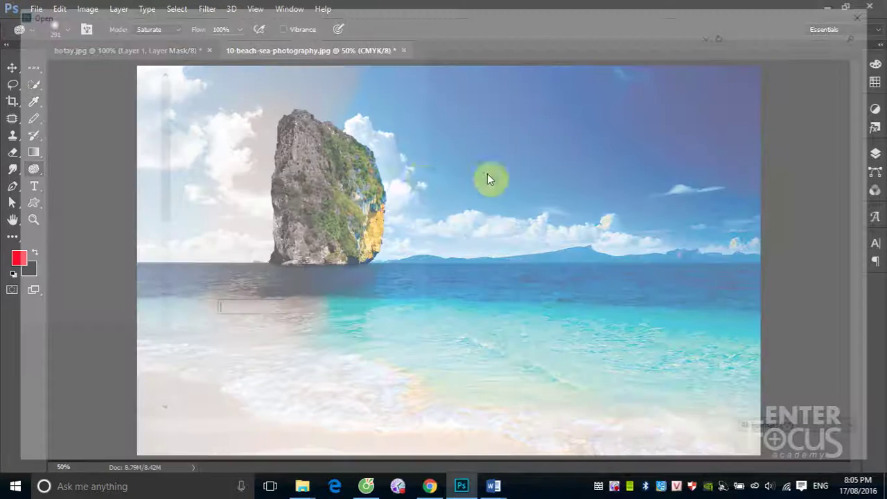
pyautogui.scroll(-5, 738, 310)
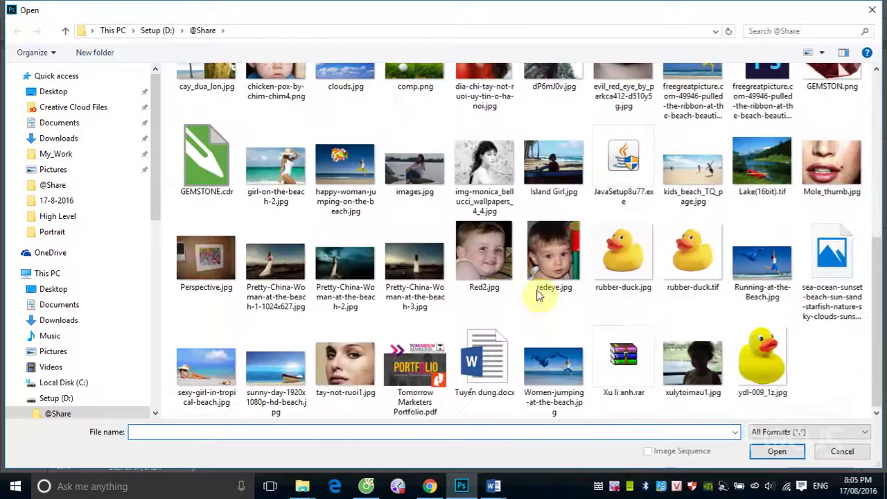
pyautogui.click(762, 163)
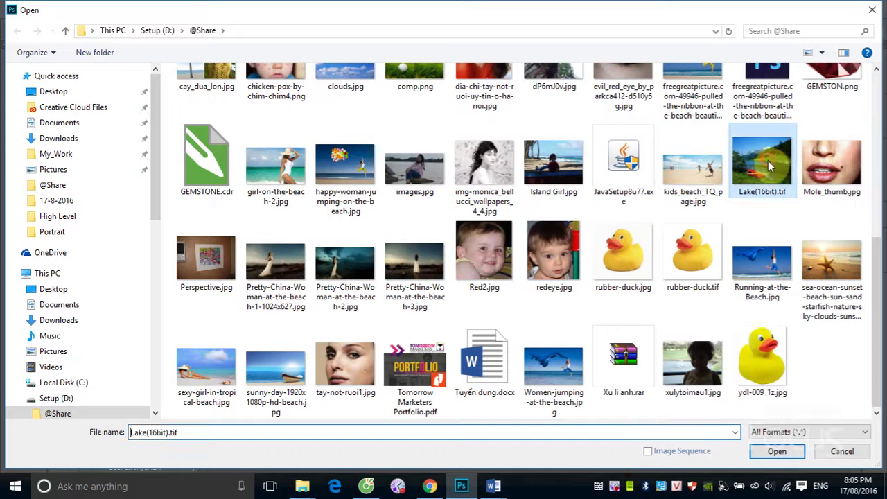
pyautogui.click(773, 454)
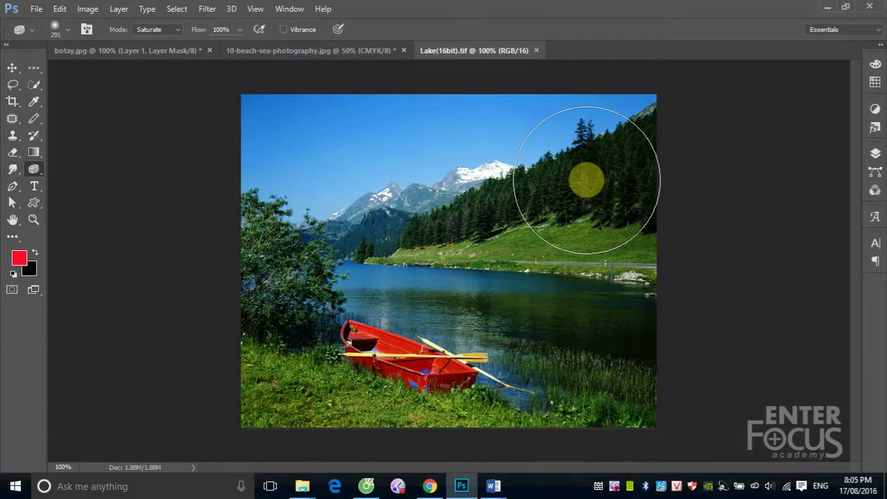
# - Brush the Saturate sponge across the hillside, forest, lake and boat to intensify their colours
pyautogui.moveTo(616, 186)
pyautogui.mouseDown()
pyautogui.moveTo(436, 218)
pyautogui.moveTo(575, 277)
pyautogui.moveTo(594, 326)
pyautogui.moveTo(509, 344)
pyautogui.moveTo(416, 327)
pyautogui.moveTo(628, 184)
pyautogui.moveTo(628, 123)
pyautogui.mouseUp()
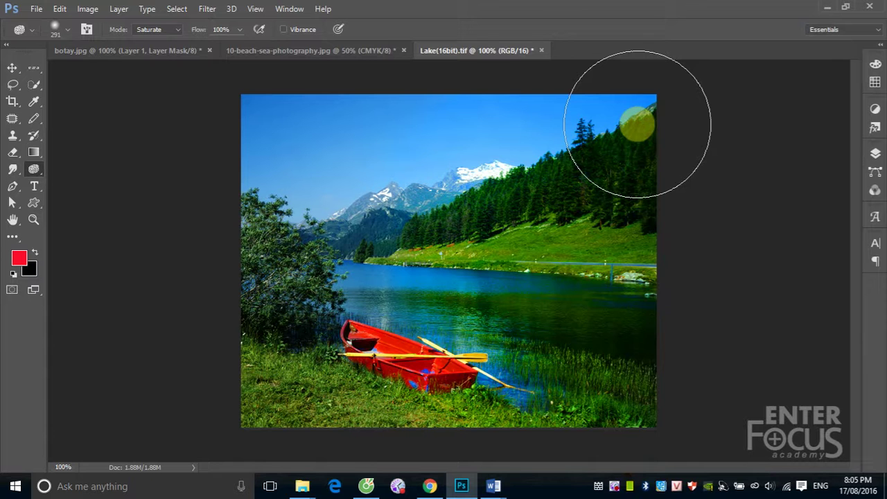
pyautogui.moveTo(637, 124); pyautogui.dragTo(416, 378)
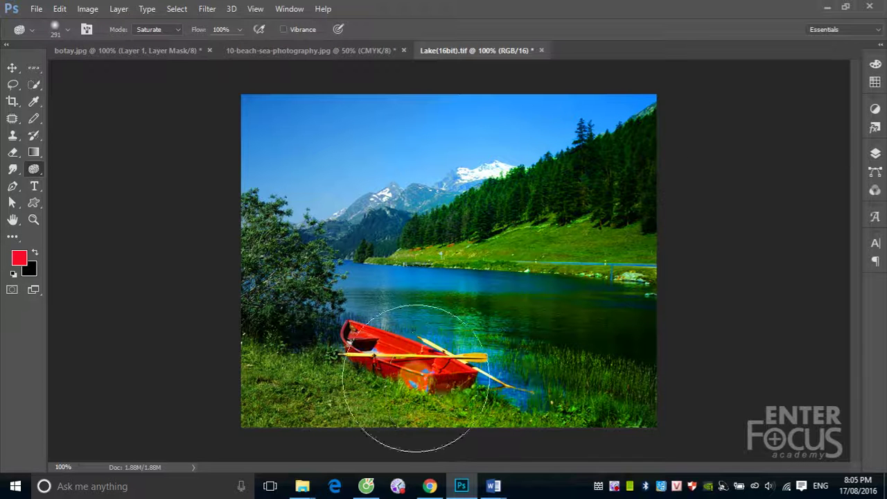
pyautogui.moveTo(495, 339)
pyautogui.mouseDown()
pyautogui.moveTo(617, 181)
pyautogui.moveTo(605, 186)
pyautogui.mouseUp()
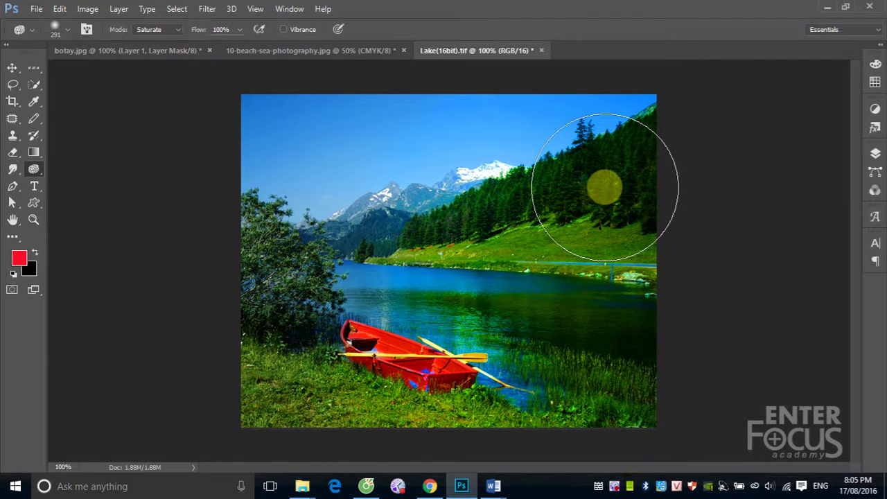
# - Switch the Sponge to Desaturate mode and grey out the left-side trees and grass
pyautogui.click(178, 31)
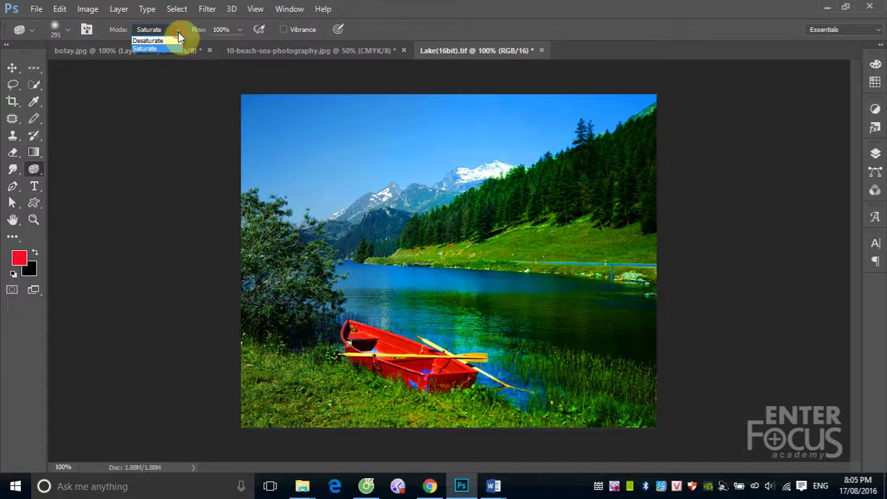
pyautogui.click(159, 40)
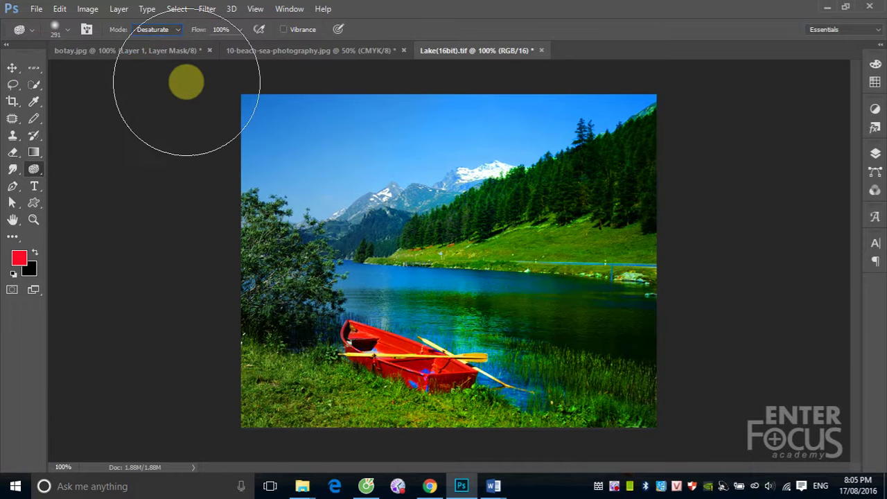
pyautogui.moveTo(293, 273)
pyautogui.mouseDown()
pyautogui.moveTo(312, 483)
pyautogui.moveTo(321, 225)
pyautogui.moveTo(289, 370)
pyautogui.moveTo(307, 217)
pyautogui.moveTo(303, 366)
pyautogui.moveTo(321, 143)
pyautogui.moveTo(307, 359)
pyautogui.moveTo(312, 139)
pyautogui.moveTo(300, 182)
pyautogui.moveTo(344, 295)
pyautogui.mouseUp()
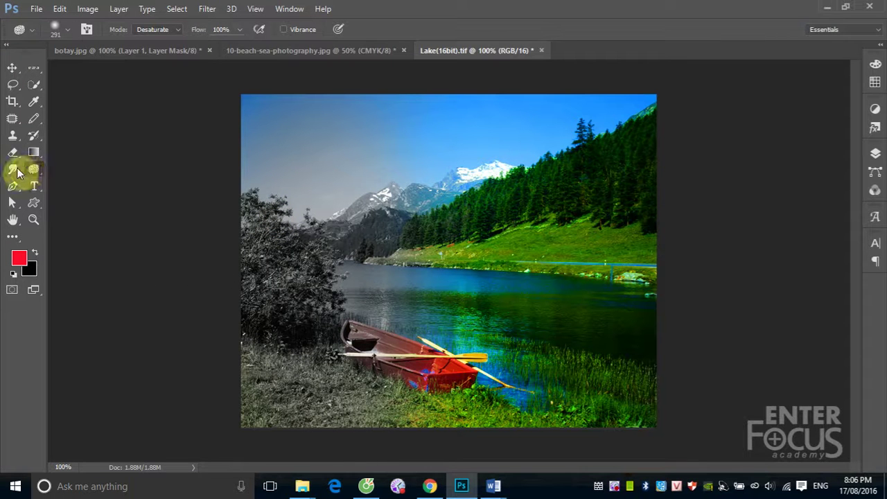
pyautogui.click(15, 174)
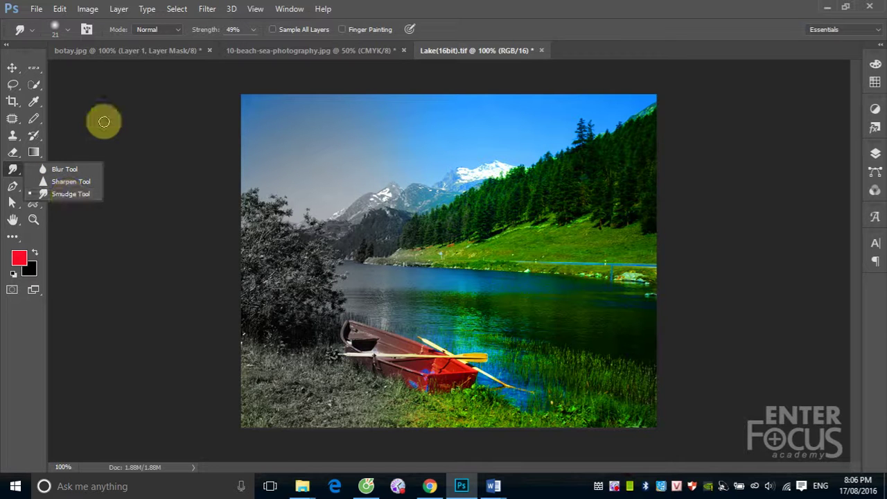
pyautogui.click(104, 122)
pyautogui.click(36, 172)
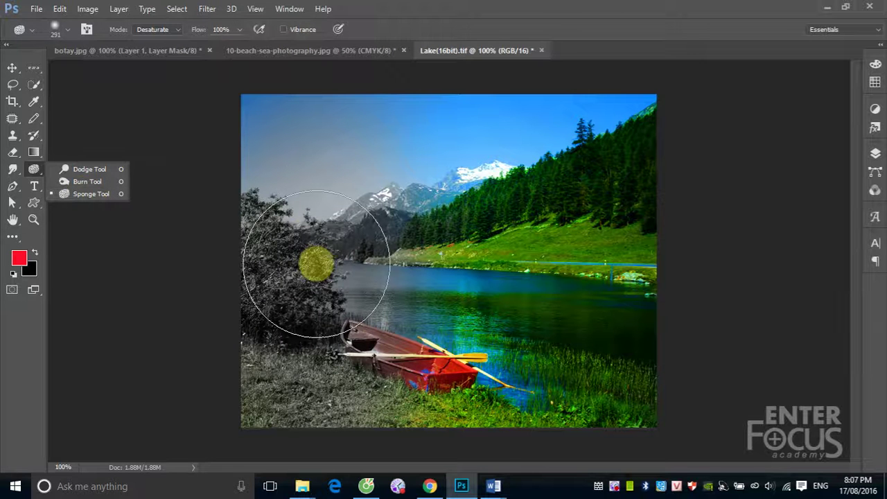
pyautogui.rightClick(614, 485)
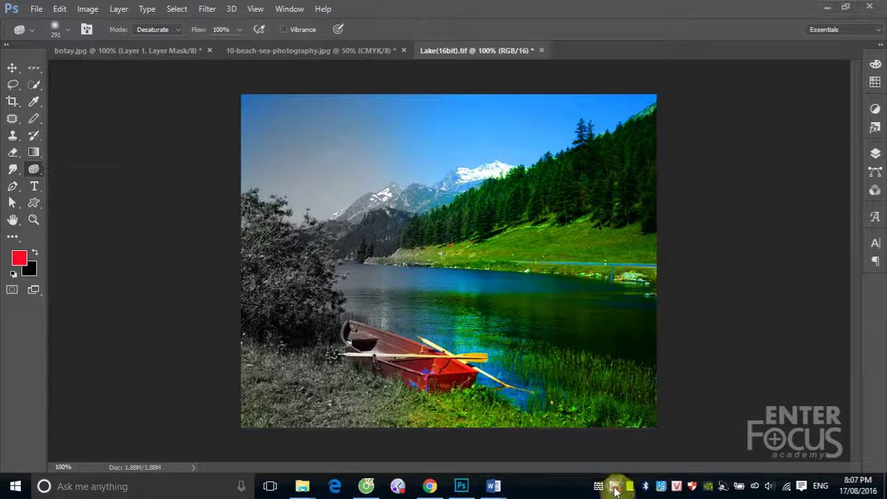